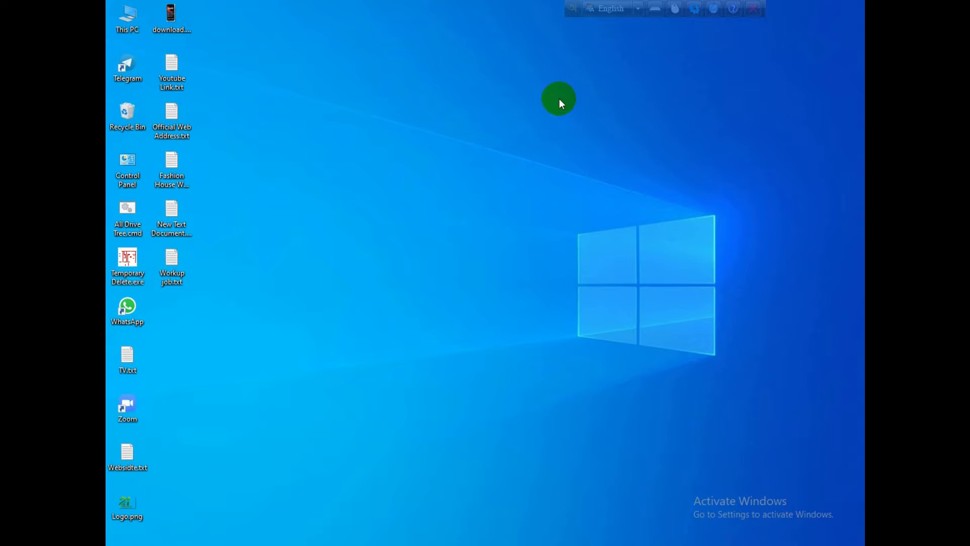
# Refresh the desktop three times from its right-click menu.
pyautogui.rightClick(583, 121)
pyautogui.click(609, 154)
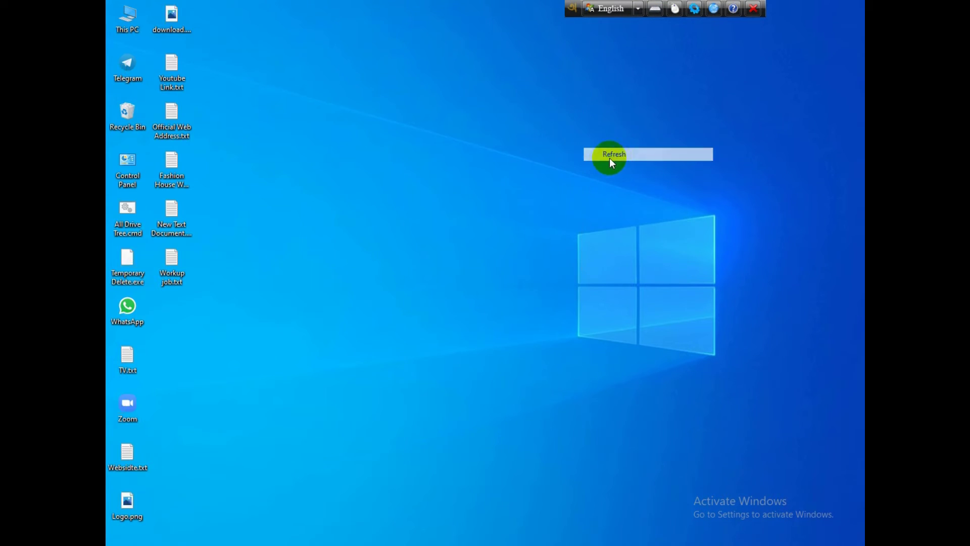
pyautogui.rightClick(498, 168)
pyautogui.click(532, 201)
pyautogui.rightClick(486, 201)
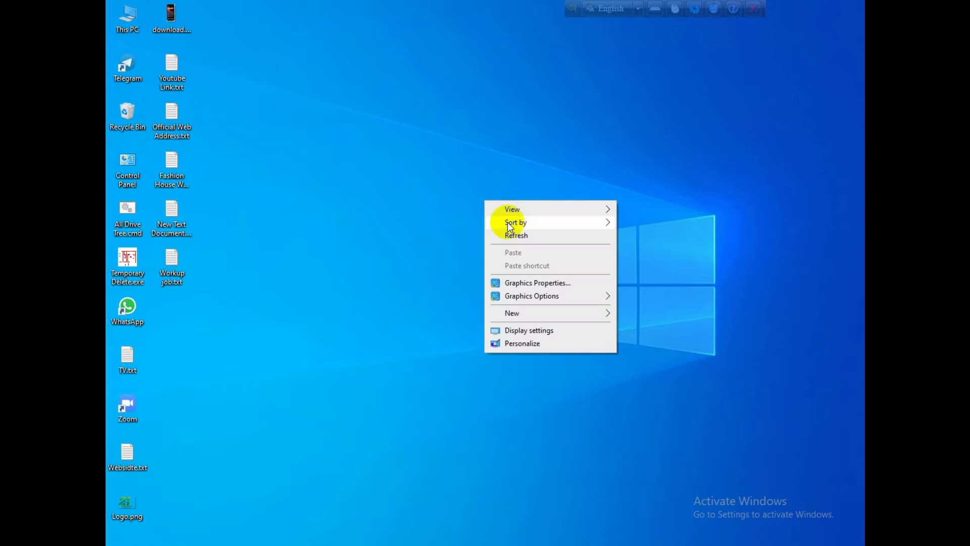
pyautogui.click(511, 233)
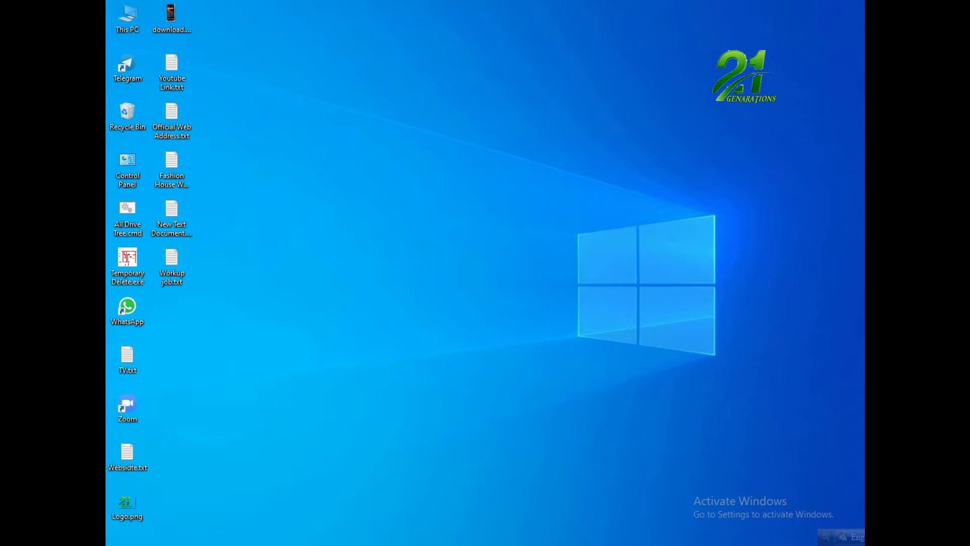
# Open Chrome, load google.com, search for 'gmail' and open the Gmail result.
pyautogui.click(260, 535)
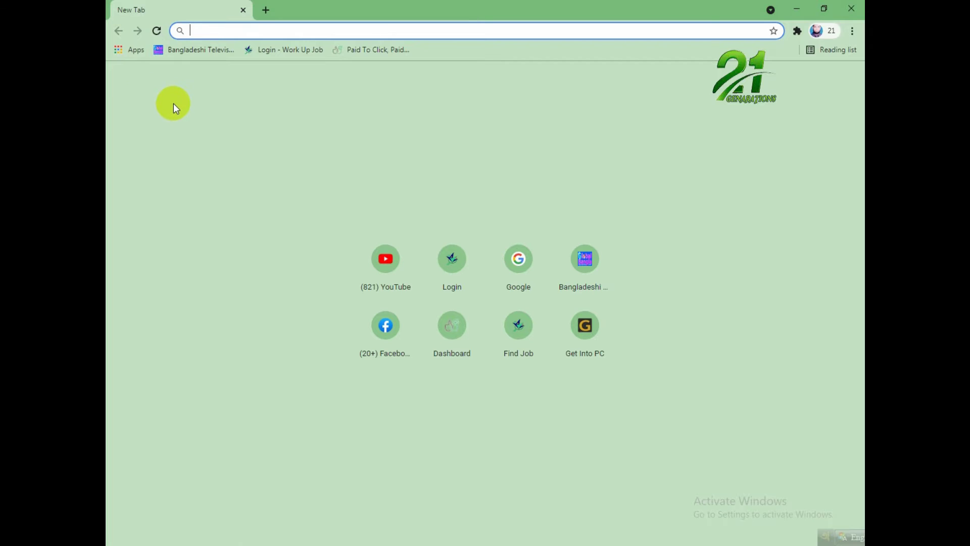
pyautogui.write('g')
pyautogui.press('Return')
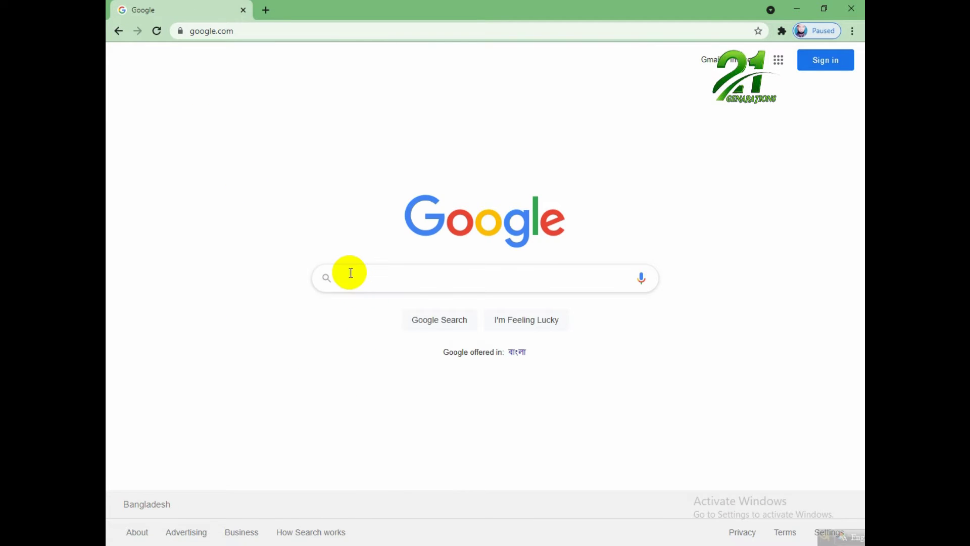
pyautogui.click(350, 273)
pyautogui.write('g')
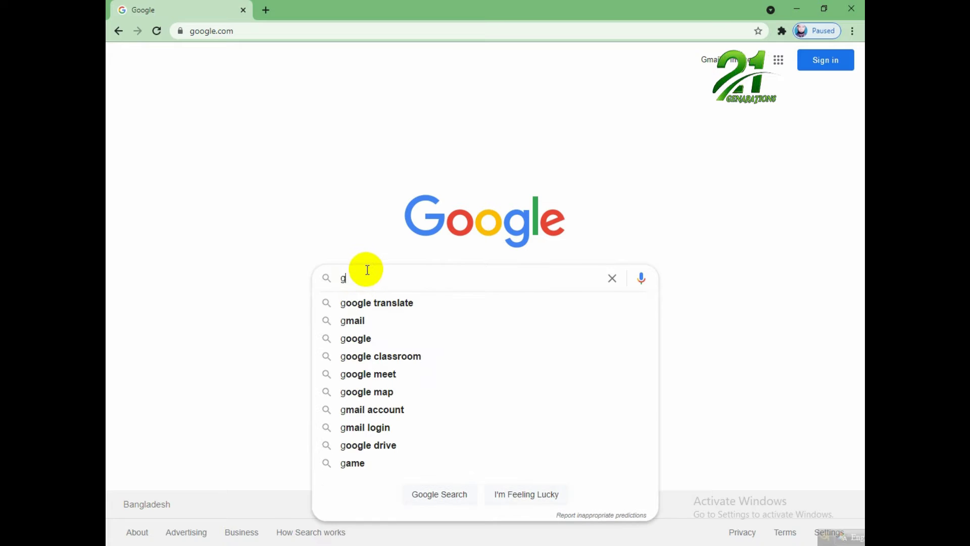
pyautogui.click(359, 321)
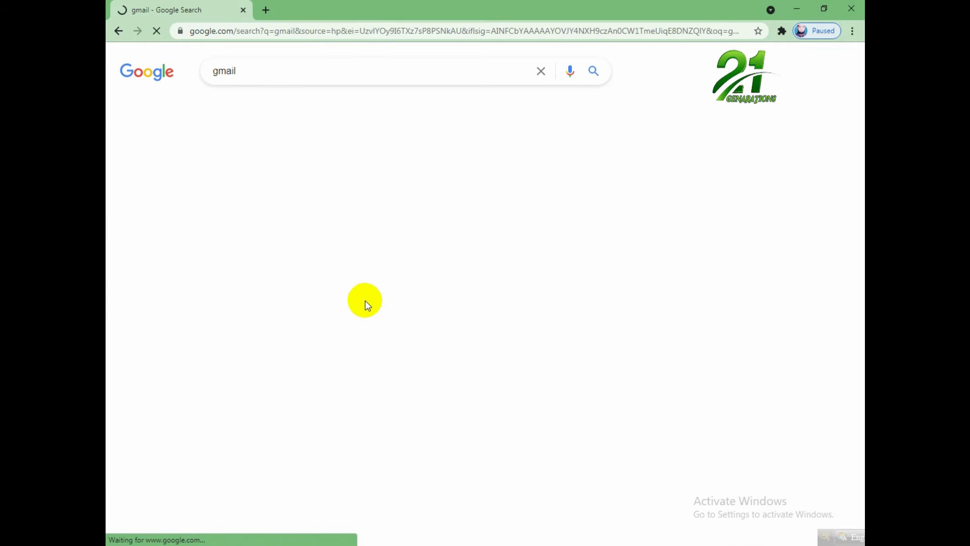
pyautogui.click(258, 174)
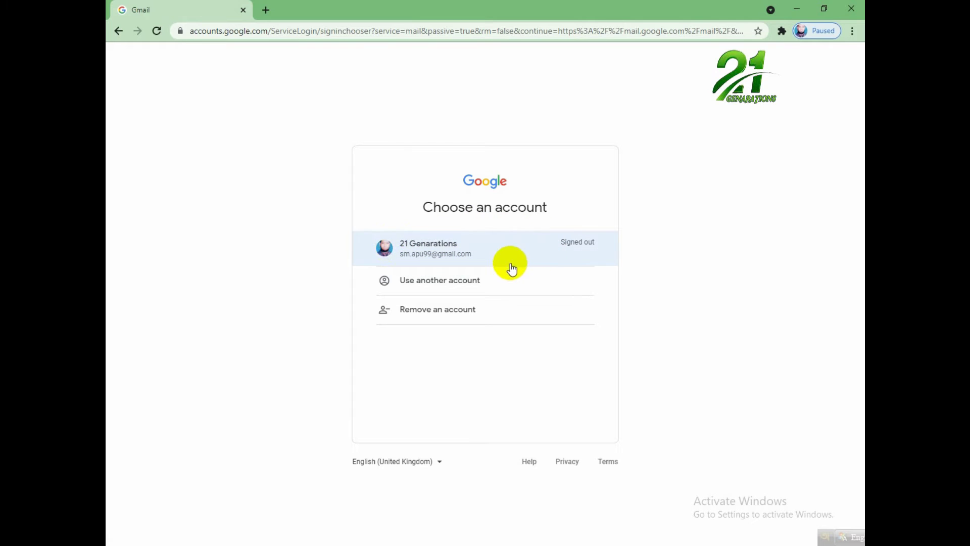
# Choose 'Use another account', then enter that account's email address and password to sign in.
pyautogui.click(461, 280)
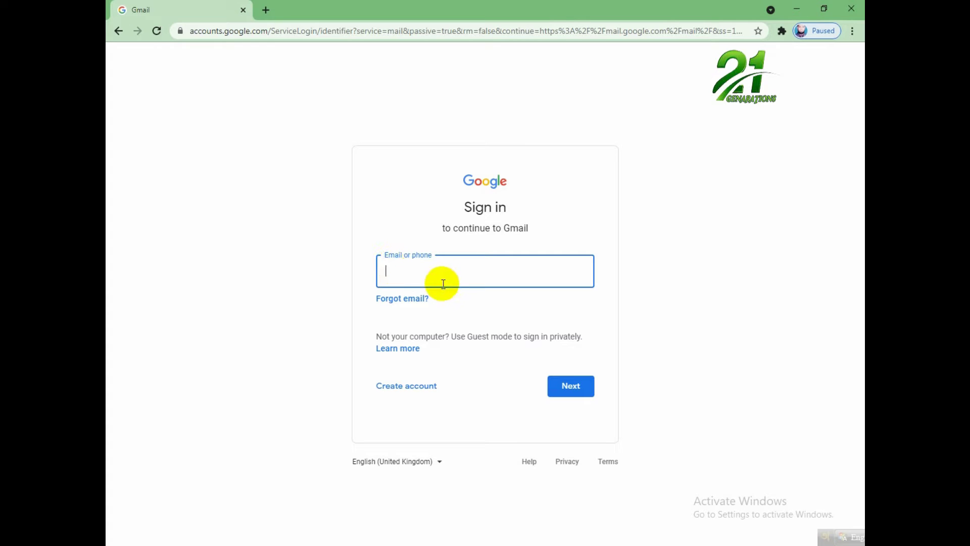
pyautogui.click(394, 272)
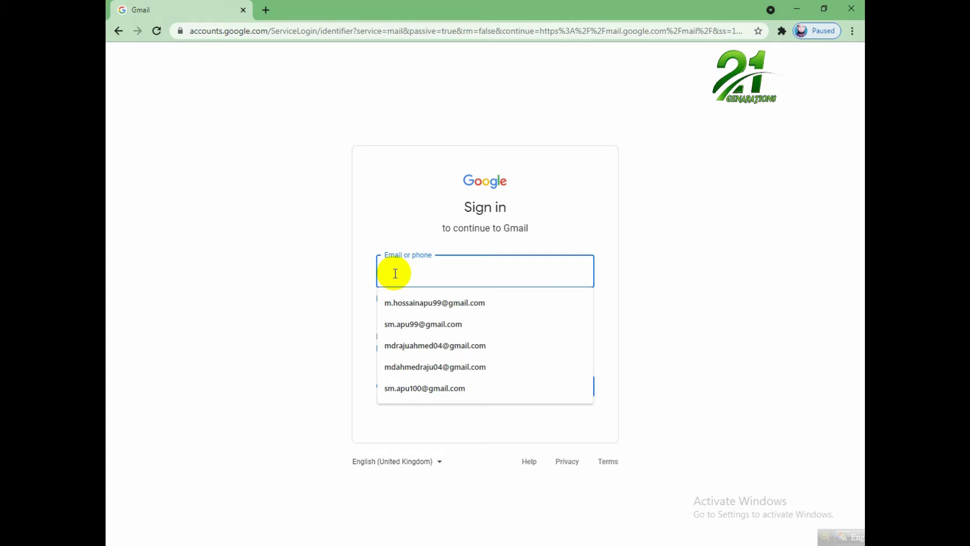
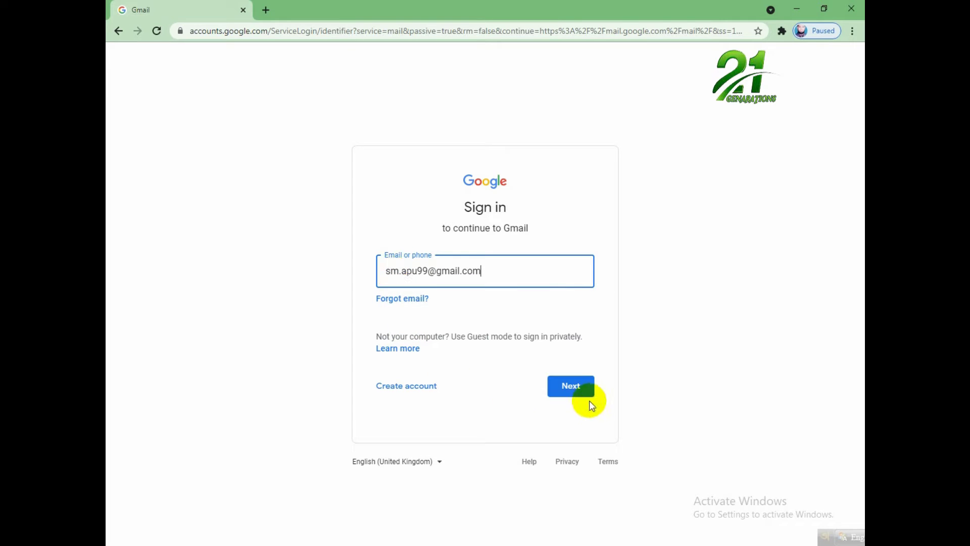
pyautogui.click(579, 392)
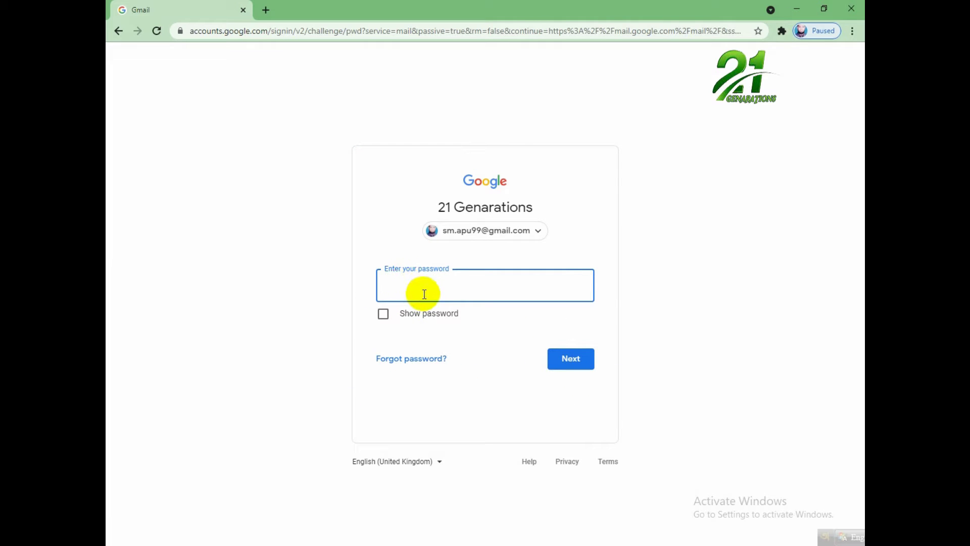
pyautogui.write('***********')
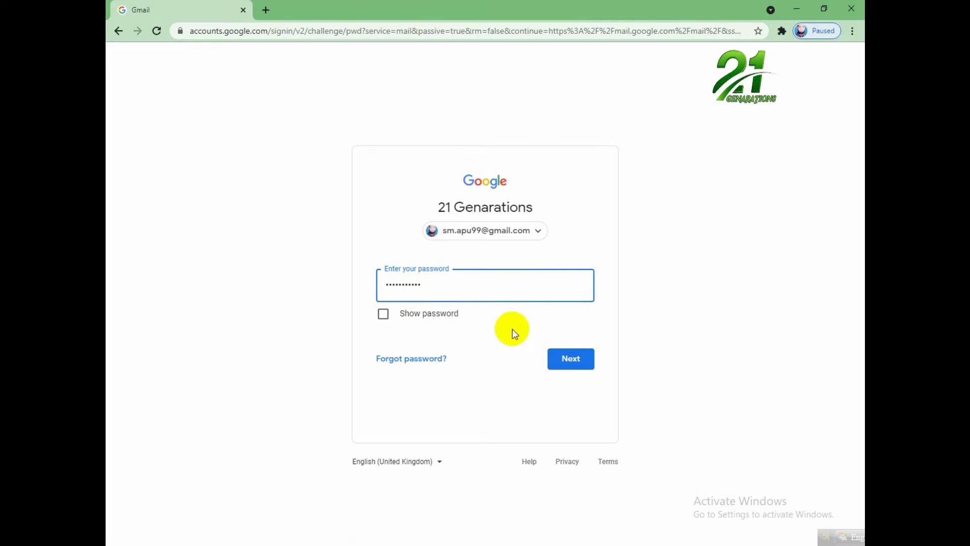
pyautogui.click(580, 359)
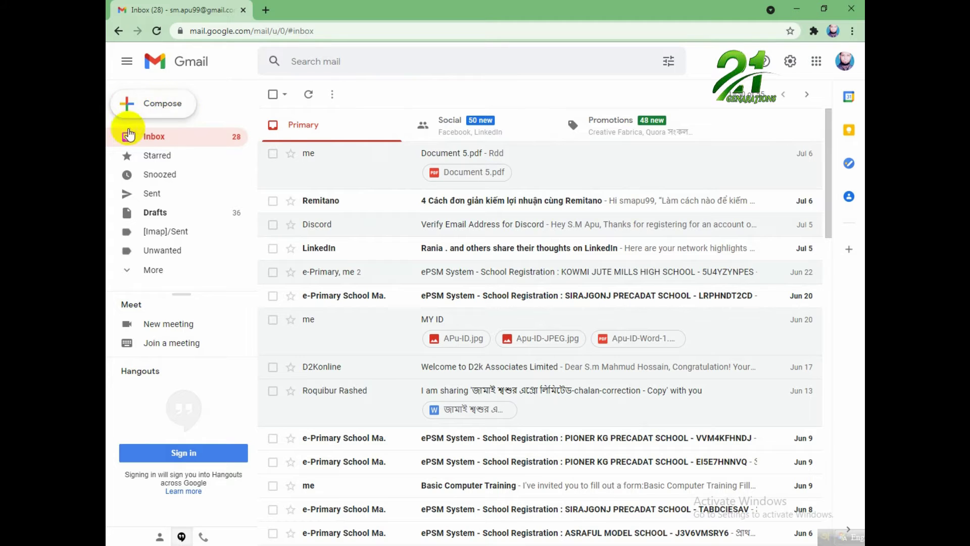
# Compose a new message and begin entering the recipient's address in the To field.
pyautogui.click(157, 107)
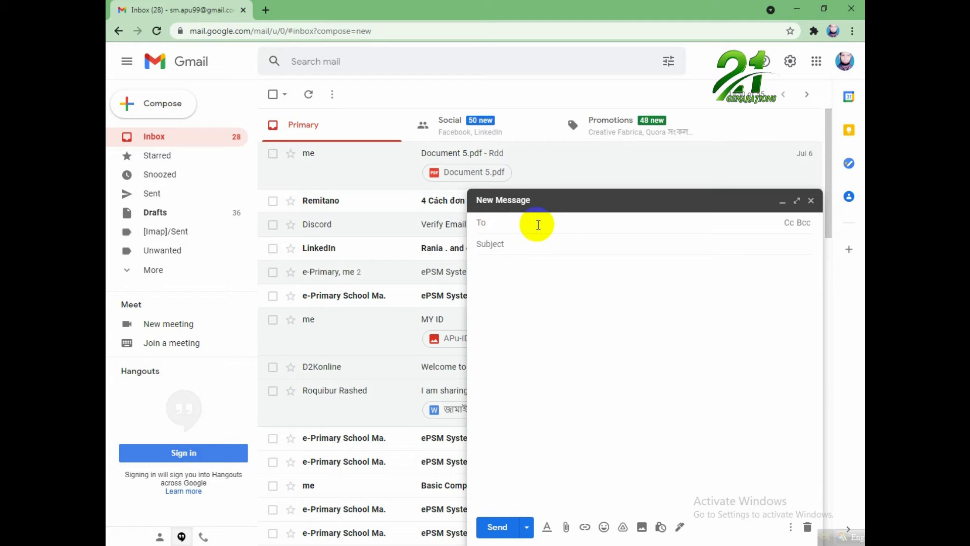
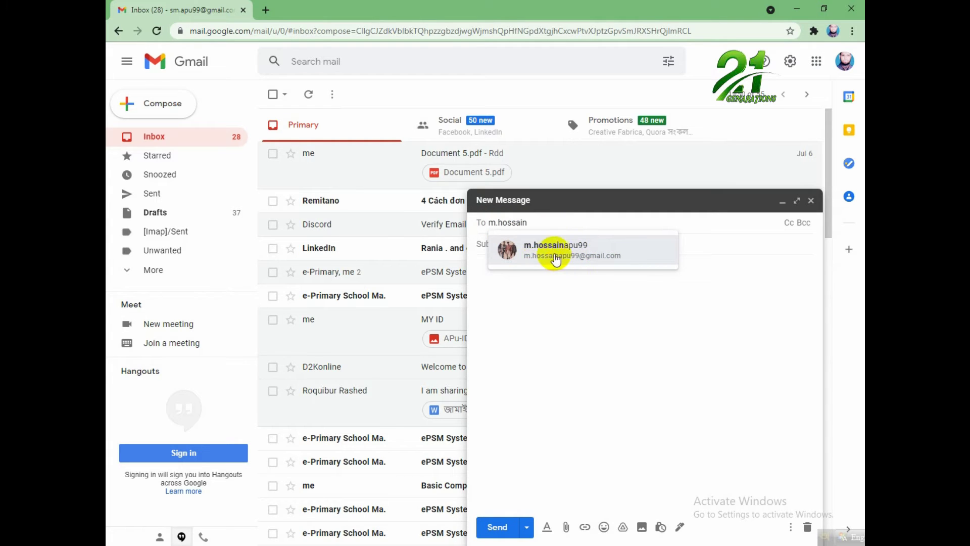
pyautogui.moveTo(573, 263)
pyautogui.click(541, 222)
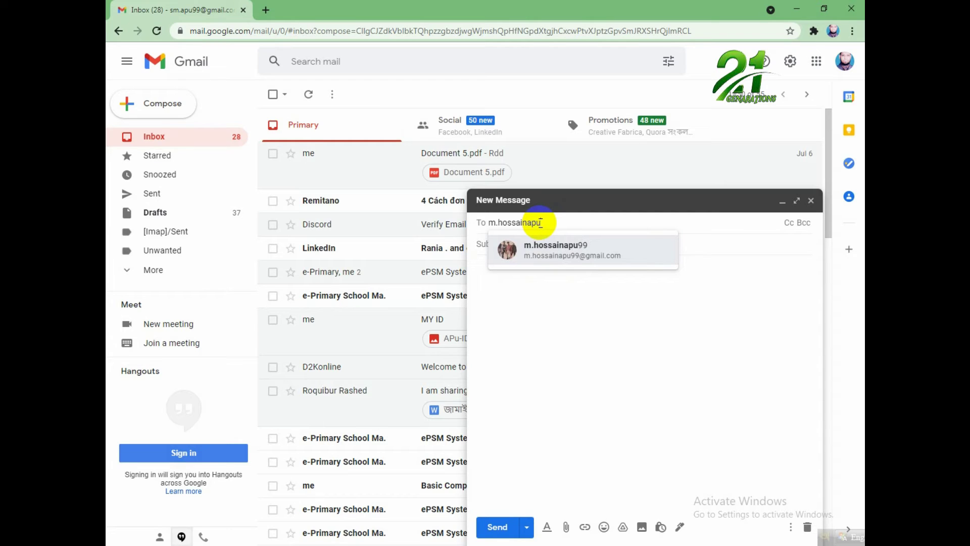
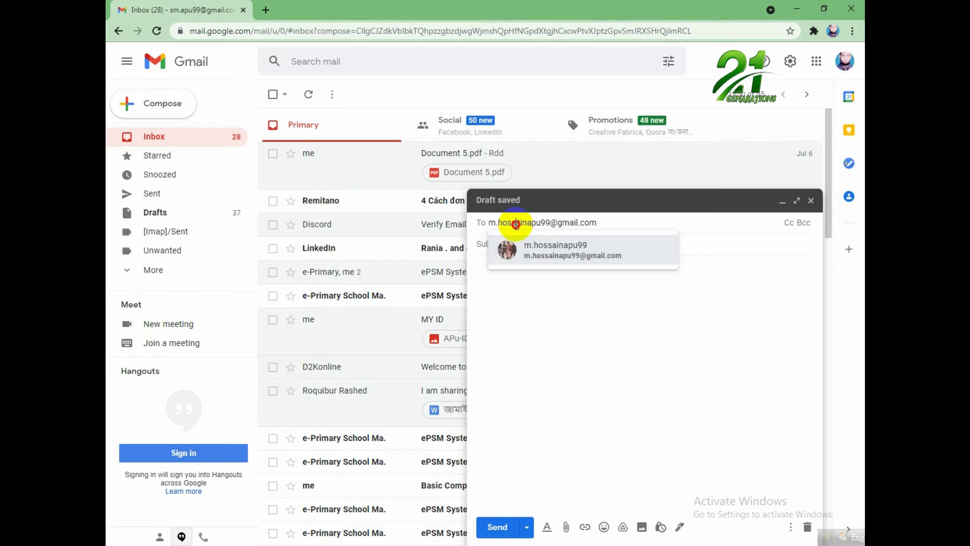
# Finish the recipient's Gmail address in the To field and commit it by moving to Subject.
pyautogui.moveTo(516, 223); pyautogui.dragTo(591, 227)
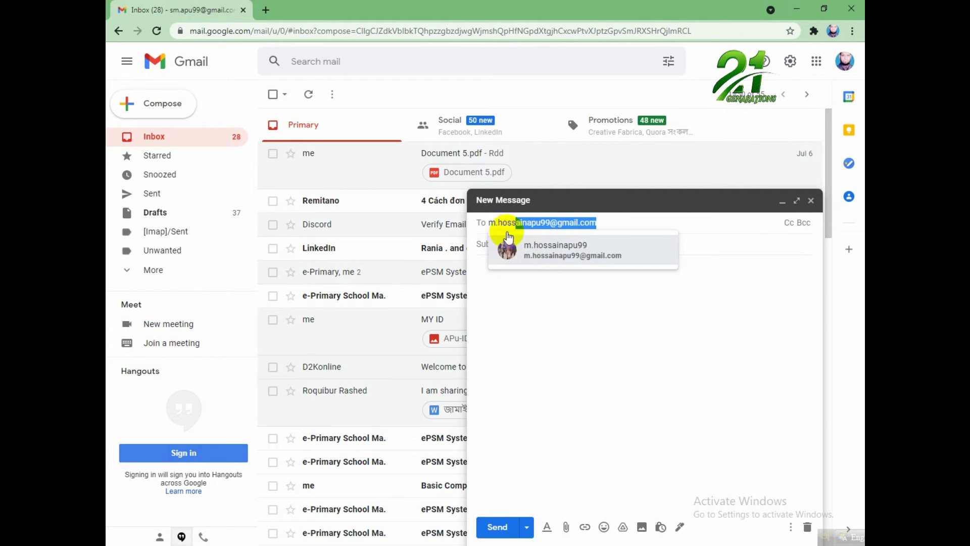
pyautogui.moveTo(507, 218)
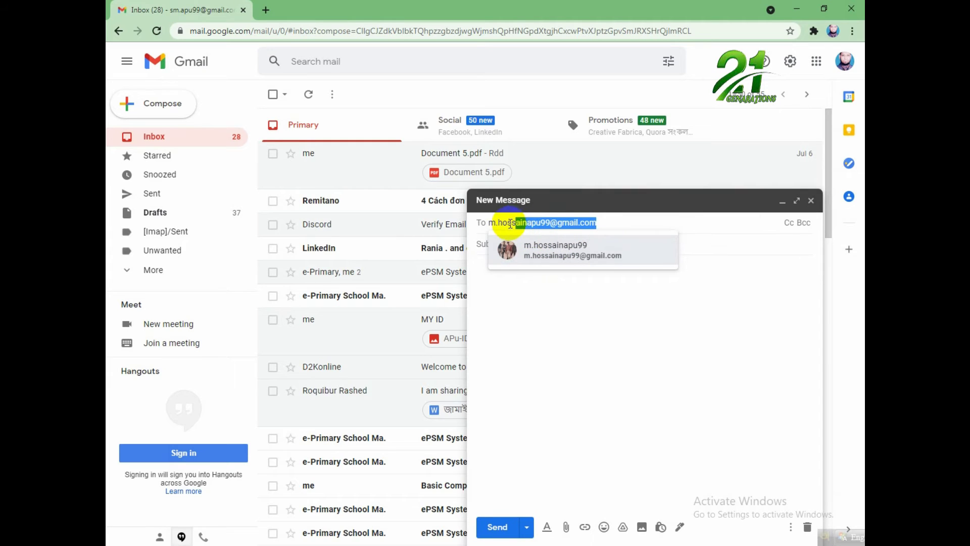
pyautogui.doubleClick(612, 221)
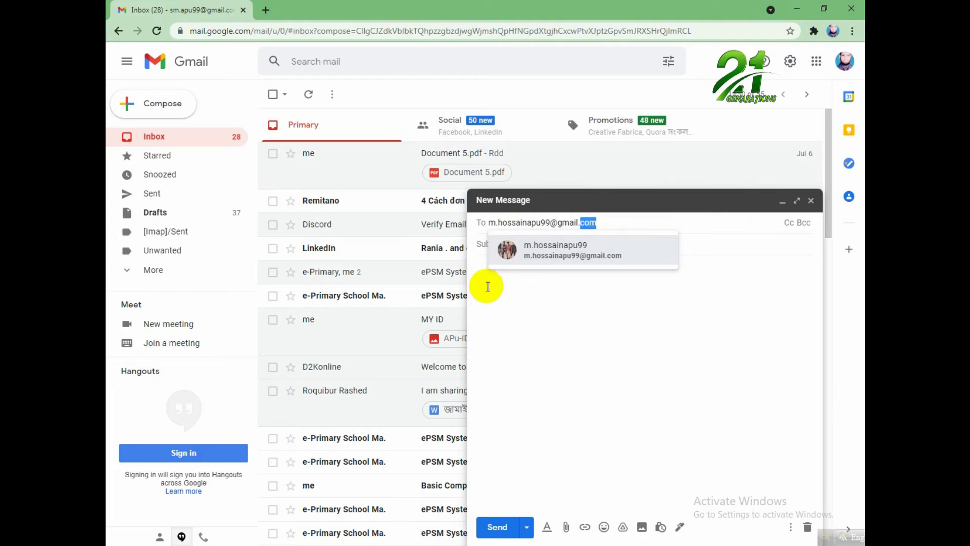
pyautogui.click(483, 244)
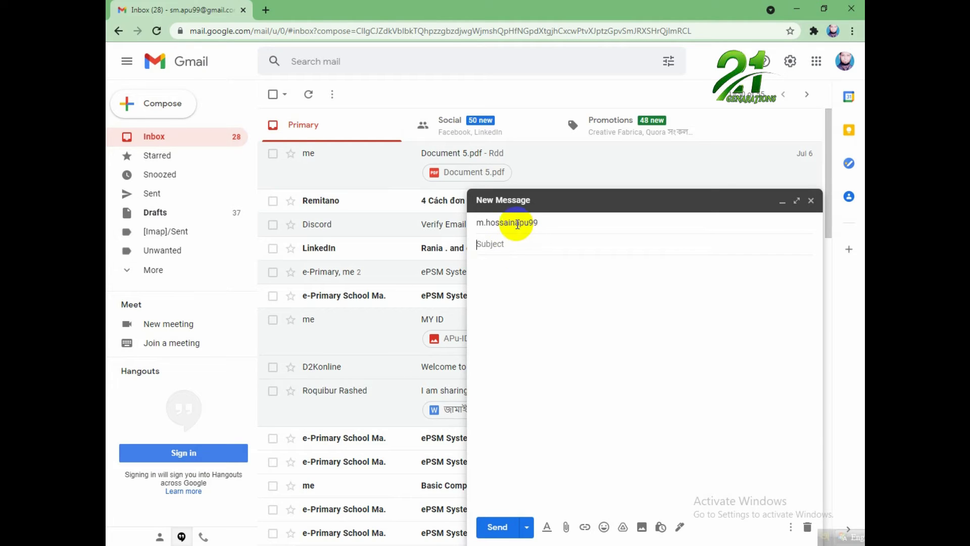
# Give the message the subject 'Logo' and start attaching a file from the computer.
pyautogui.click(494, 245)
pyautogui.write('Logo')
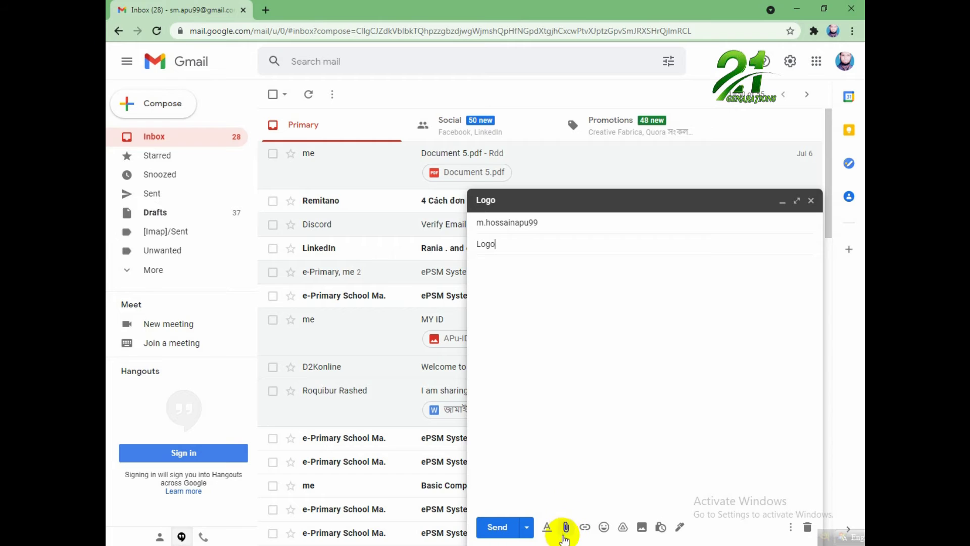
pyautogui.click(567, 528)
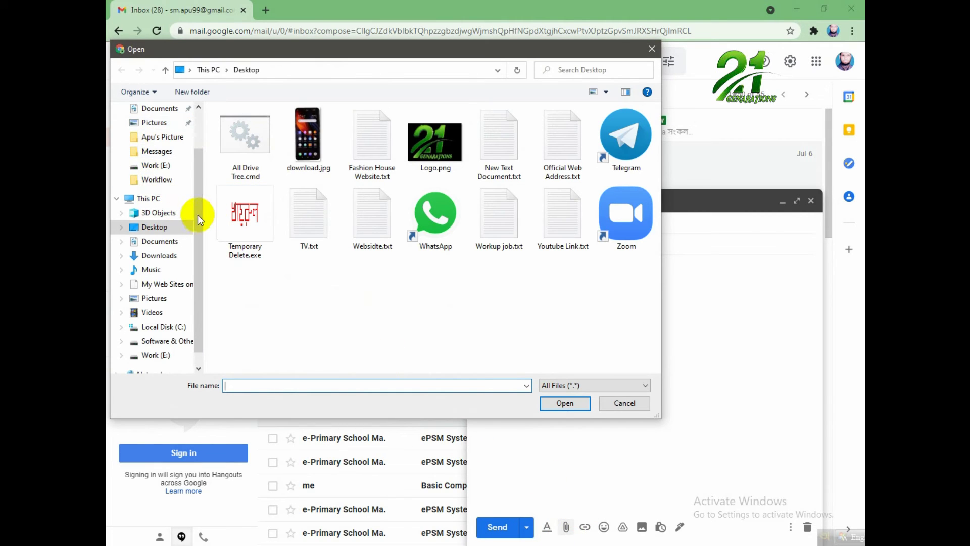
# Attach Logo.png from the Youtube Channel folder on the Work (E:) drive.
pyautogui.scroll(-1, 195, 228)
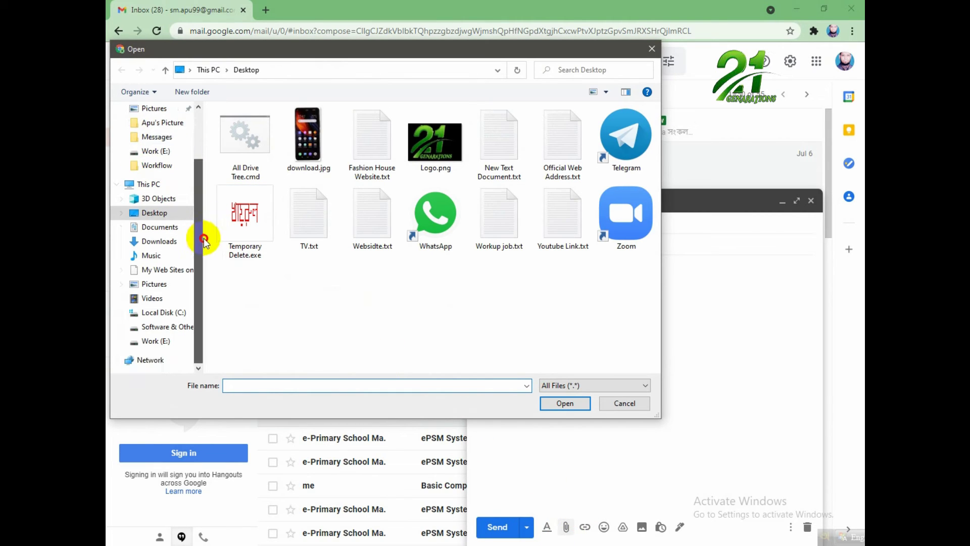
pyautogui.click(154, 342)
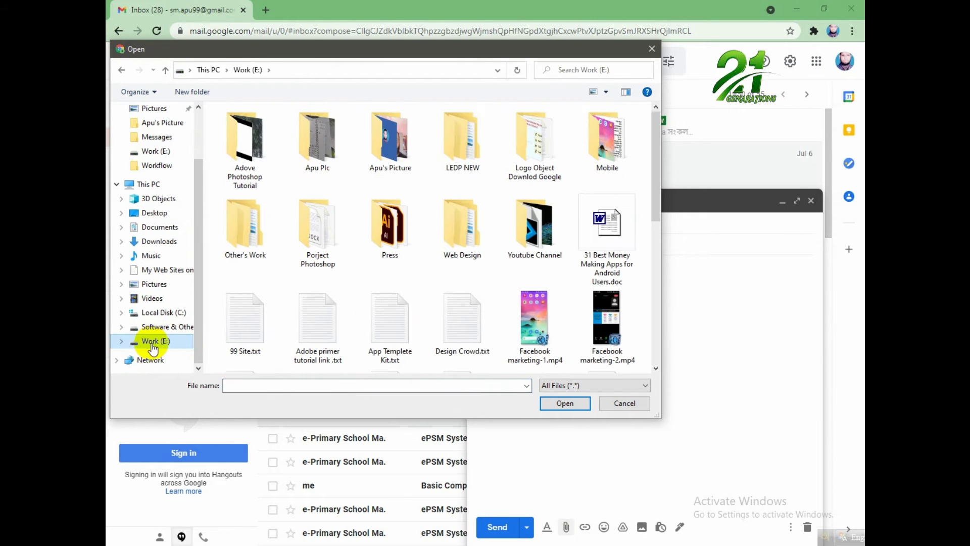
pyautogui.doubleClick(530, 235)
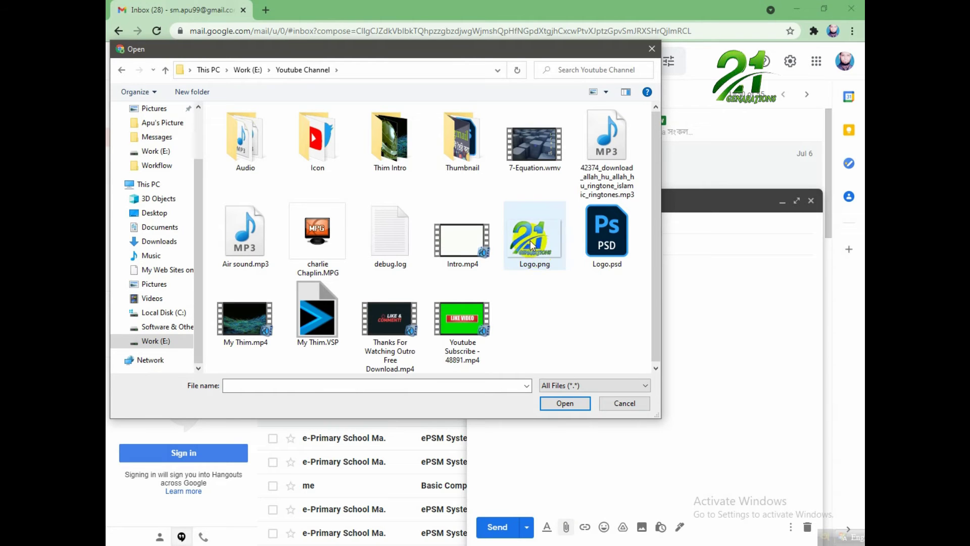
pyautogui.click(526, 238)
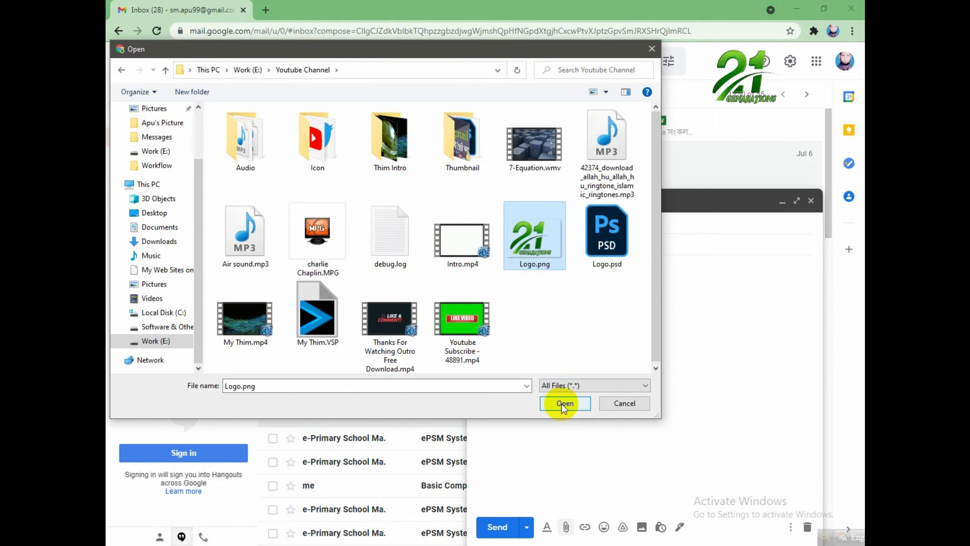
pyautogui.click(564, 403)
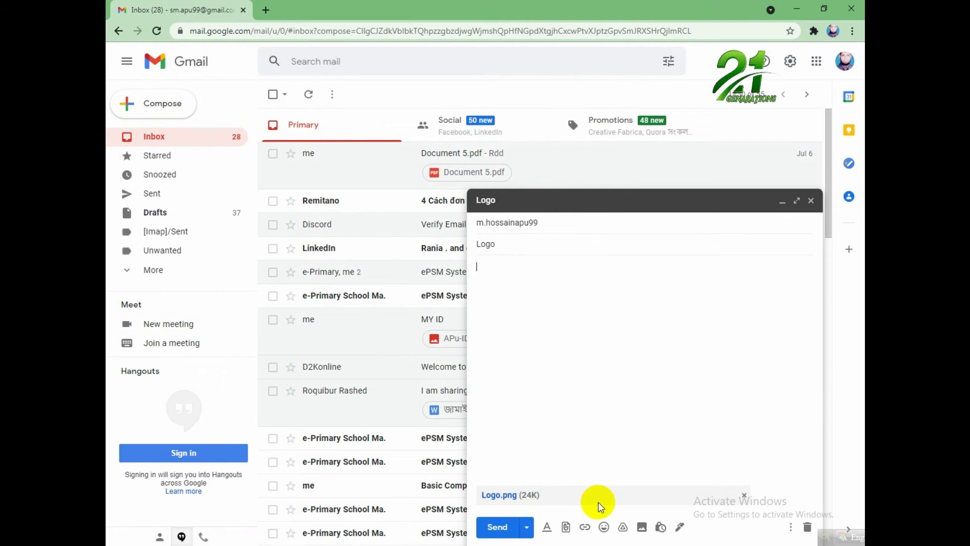
# Send the Logo email and confirm it in Sent, switching between Inbox and Sent.
pyautogui.click(498, 527)
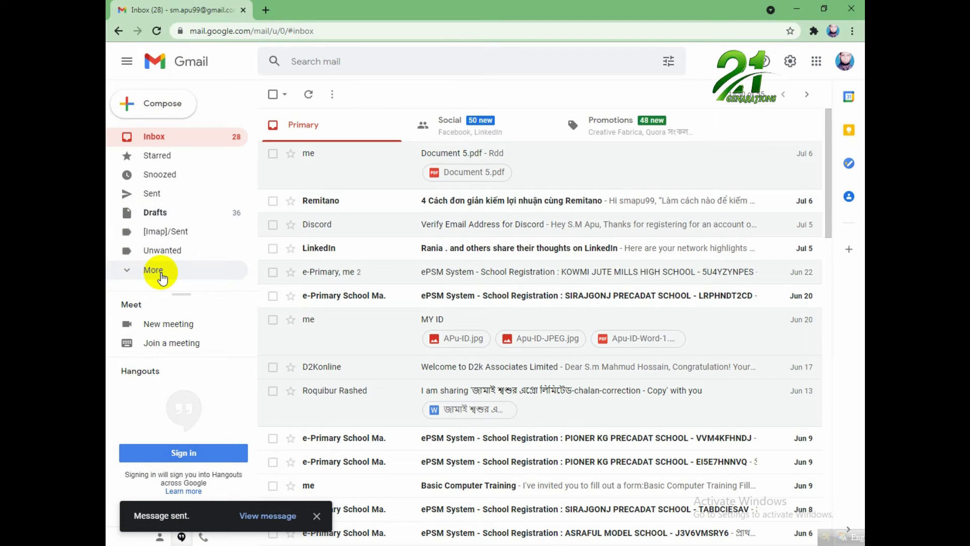
pyautogui.click(151, 201)
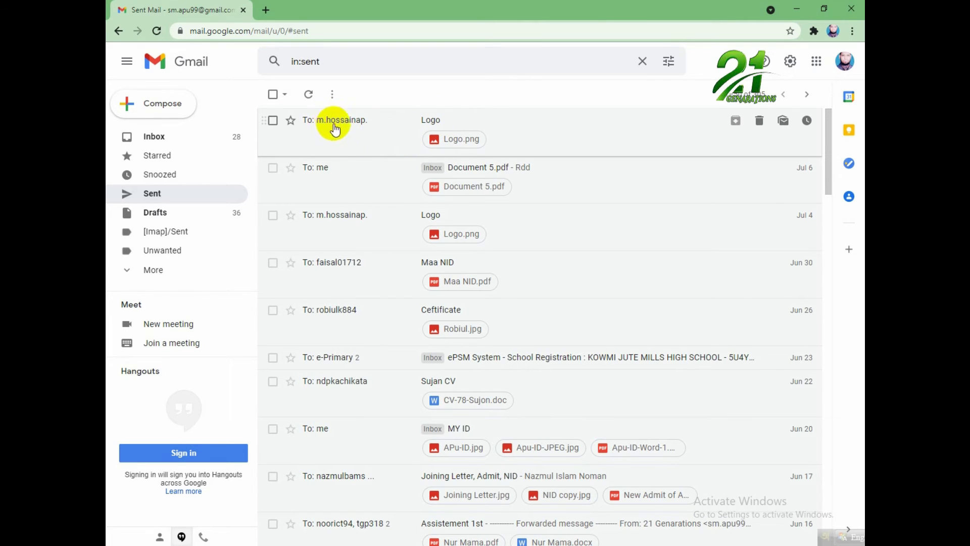
pyautogui.click(167, 136)
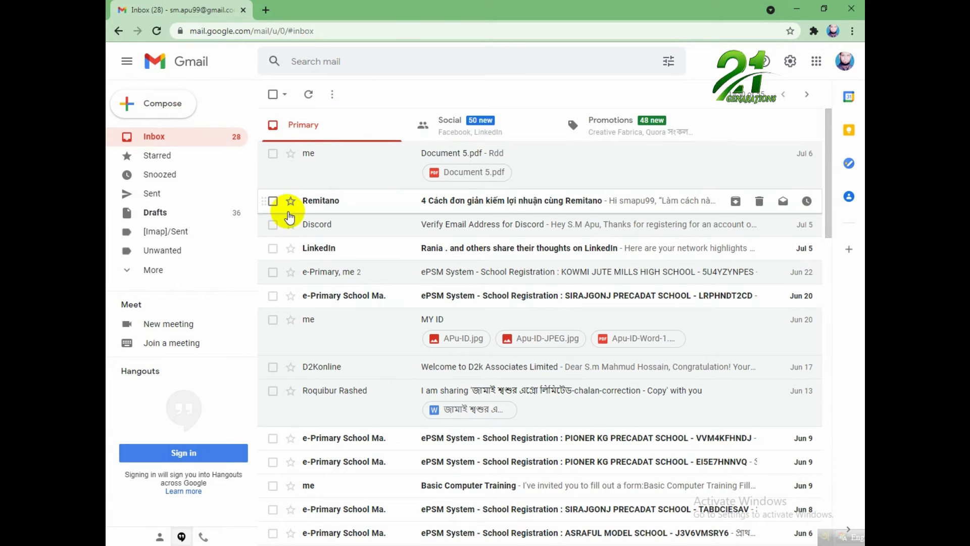
pyautogui.click(169, 196)
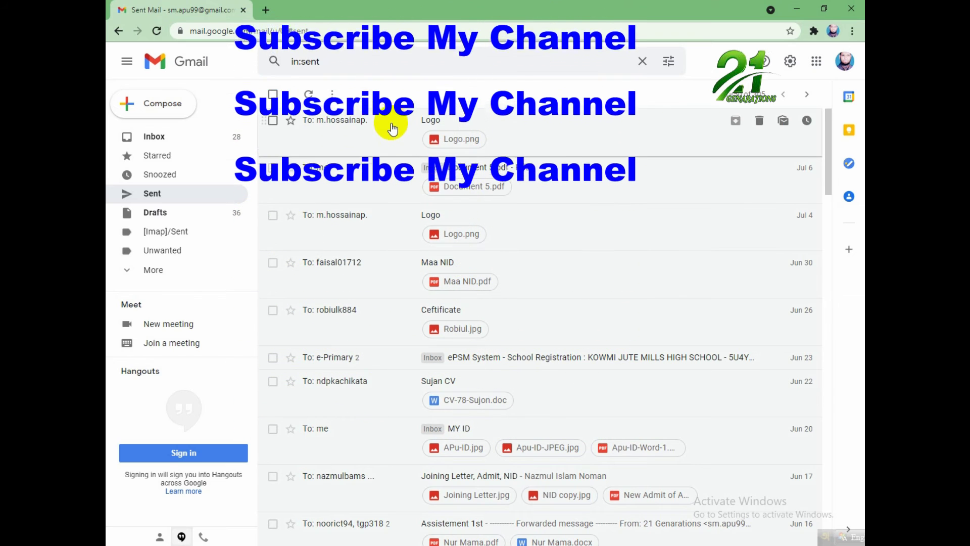
pyautogui.click(148, 144)
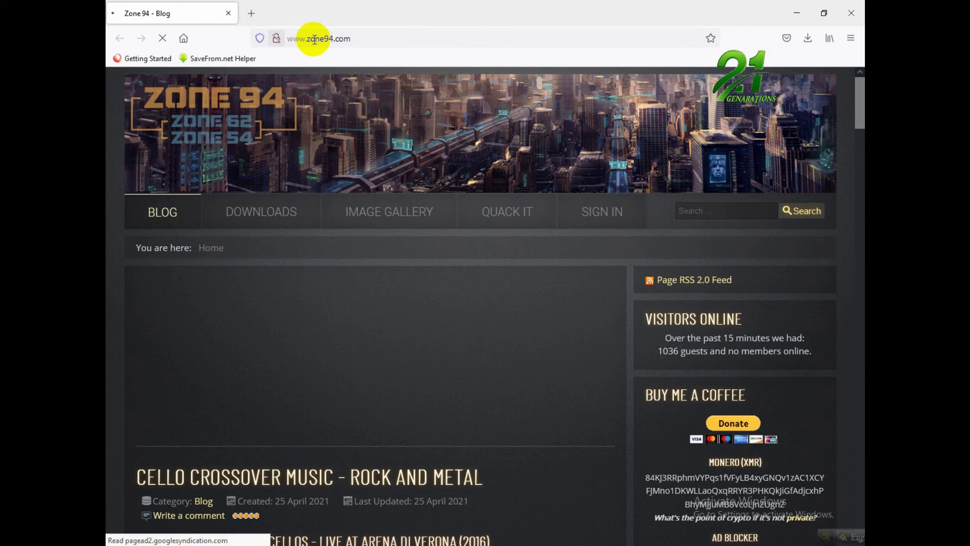
# In Firefox, load google.com, search for 'gmail' and open the Gmail - Google result.
pyautogui.click(318, 39)
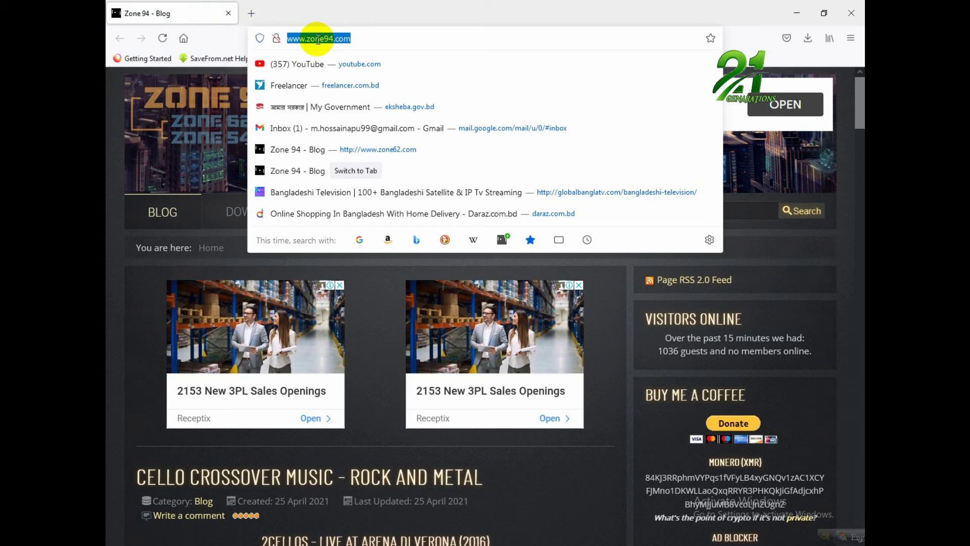
pyautogui.write('googl')
pyautogui.press('Return')
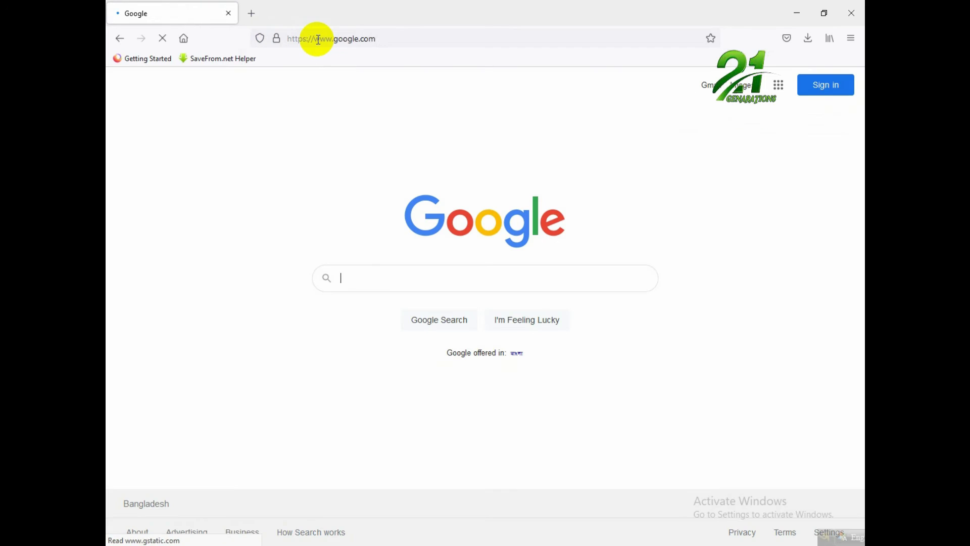
pyautogui.click(379, 276)
pyautogui.write('g')
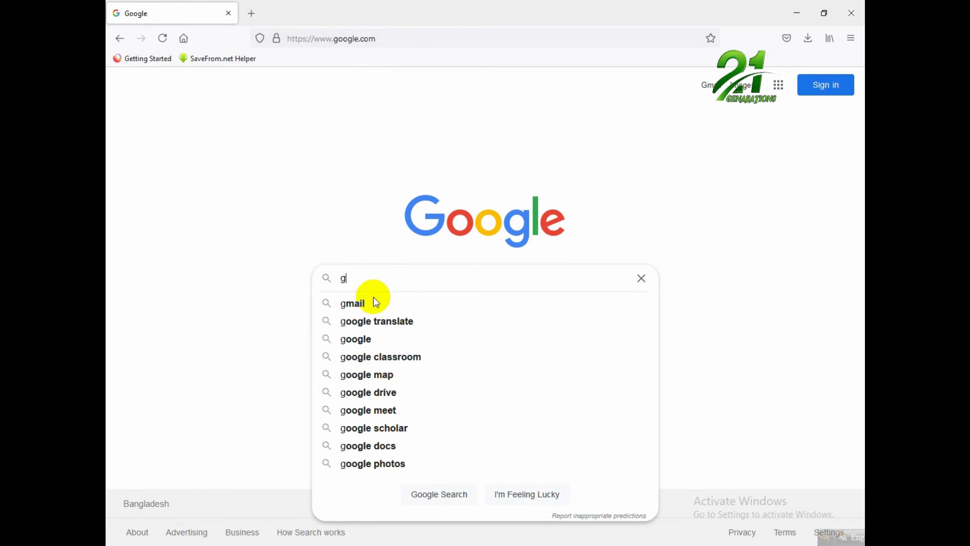
pyautogui.click(377, 302)
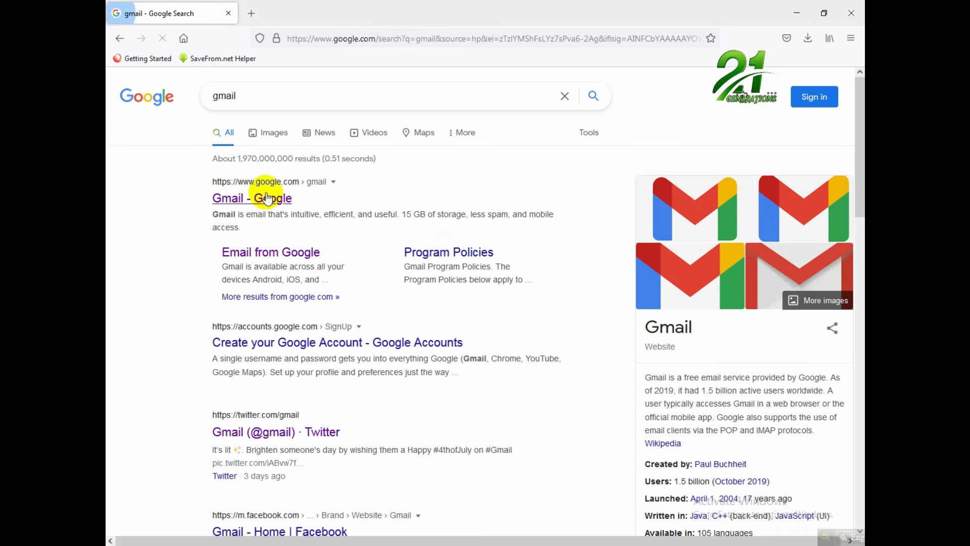
pyautogui.click(268, 198)
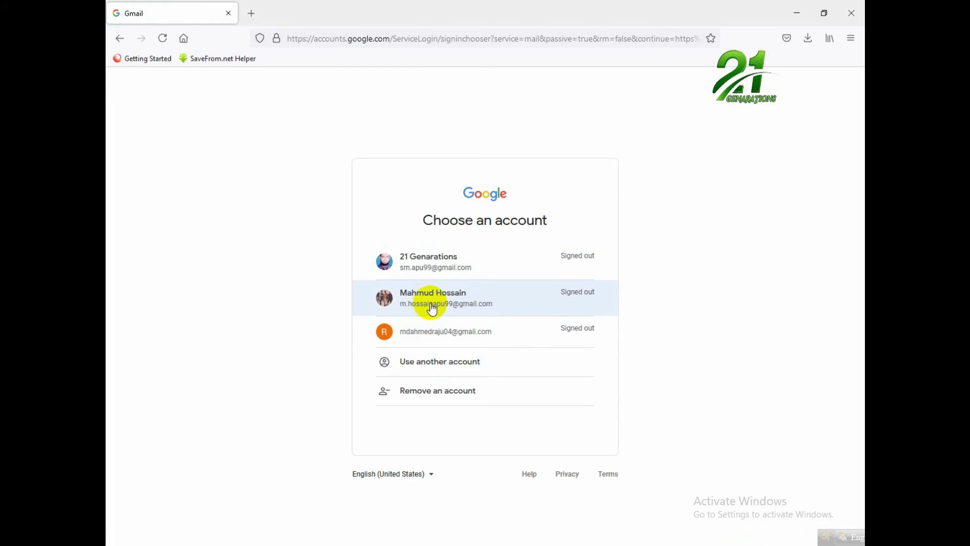
# Sign in with the second Google account using its saved password.
pyautogui.click(431, 304)
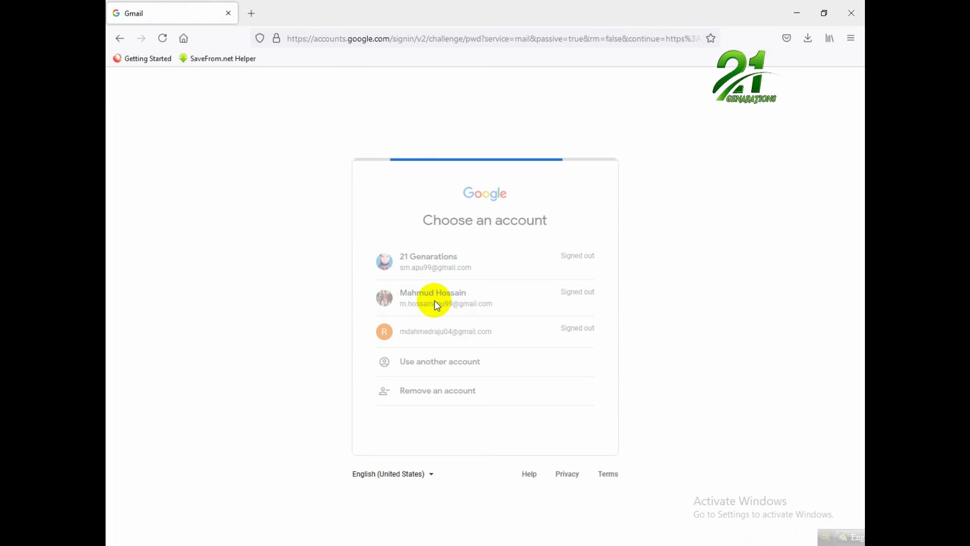
pyautogui.click(564, 376)
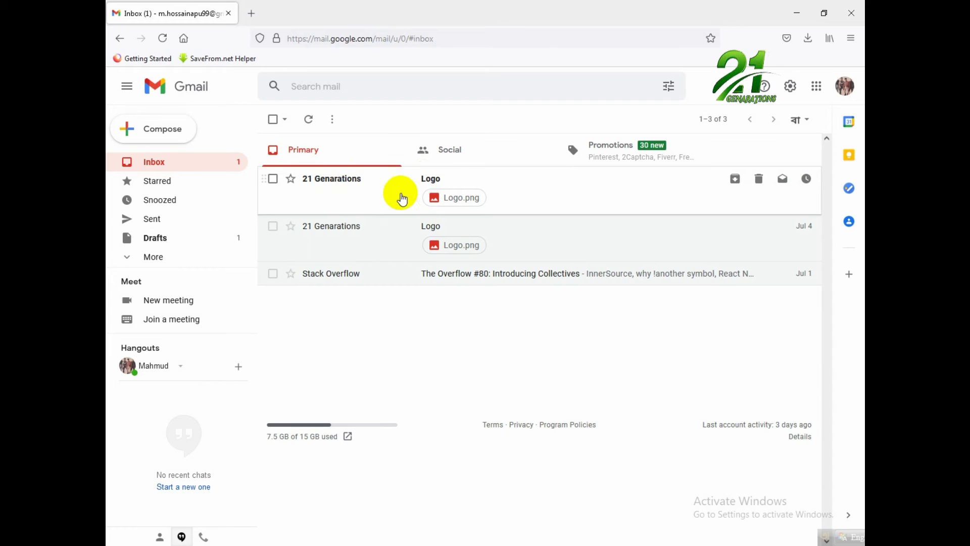
# Open the Logo email, save Logo.png to disk, check the downloads list and minimize Firefox.
pyautogui.click(399, 195)
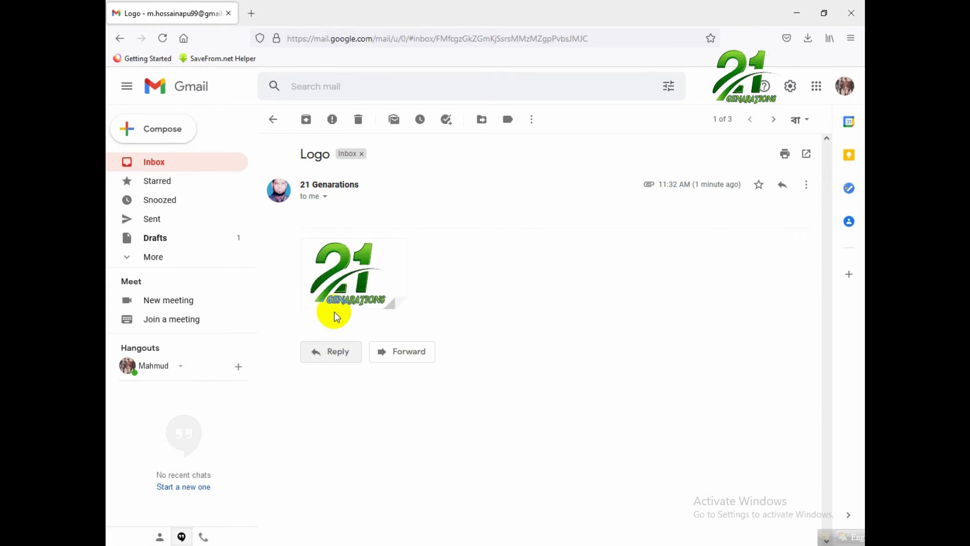
pyautogui.moveTo(335, 274)
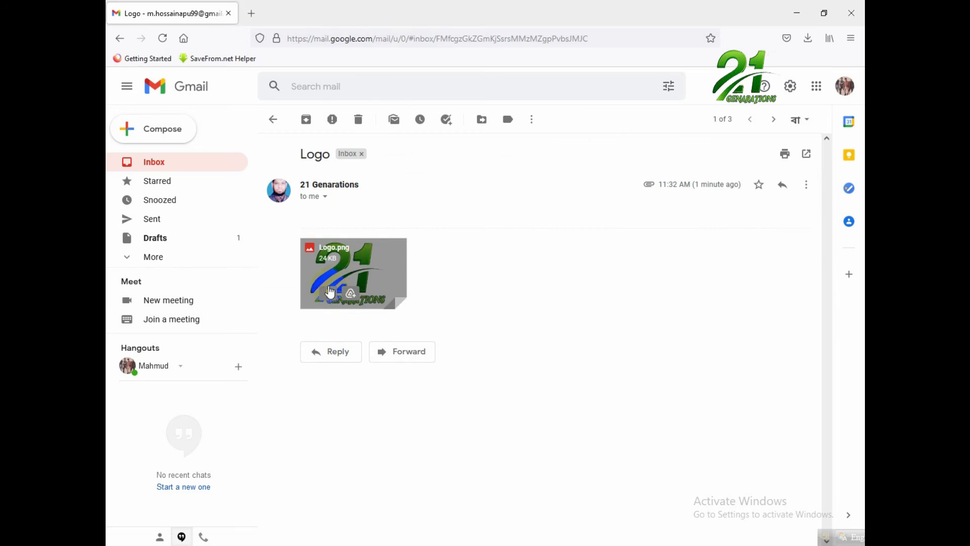
pyautogui.moveTo(330, 298)
pyautogui.click(329, 296)
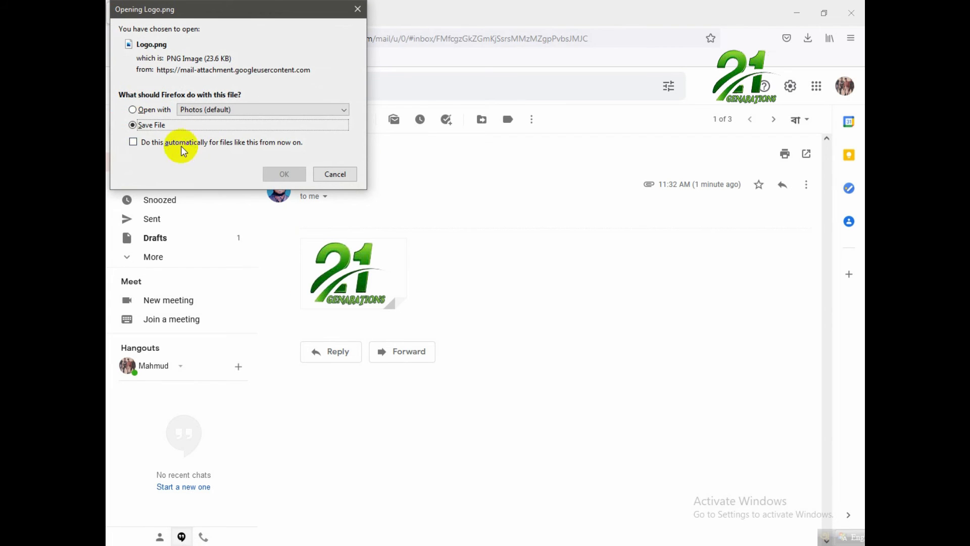
pyautogui.click(285, 174)
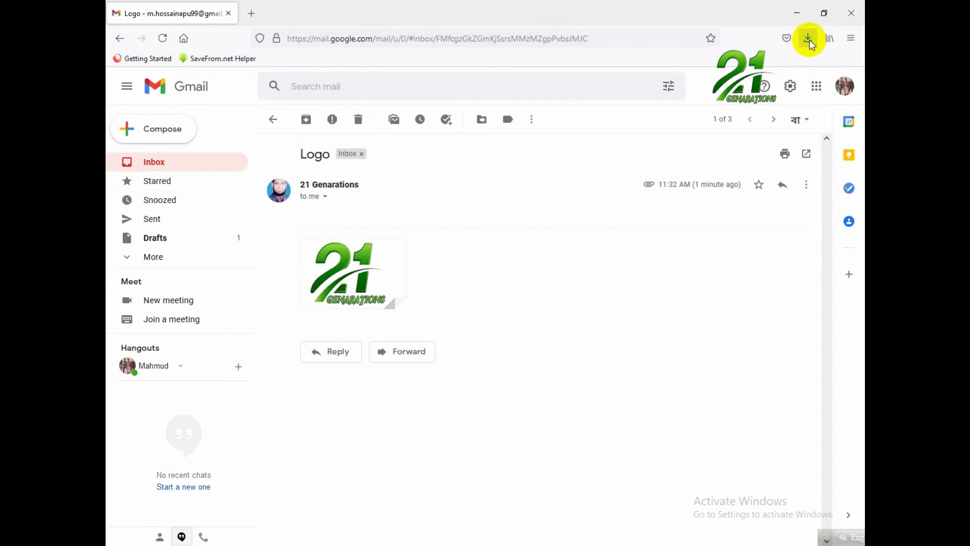
pyautogui.click(809, 40)
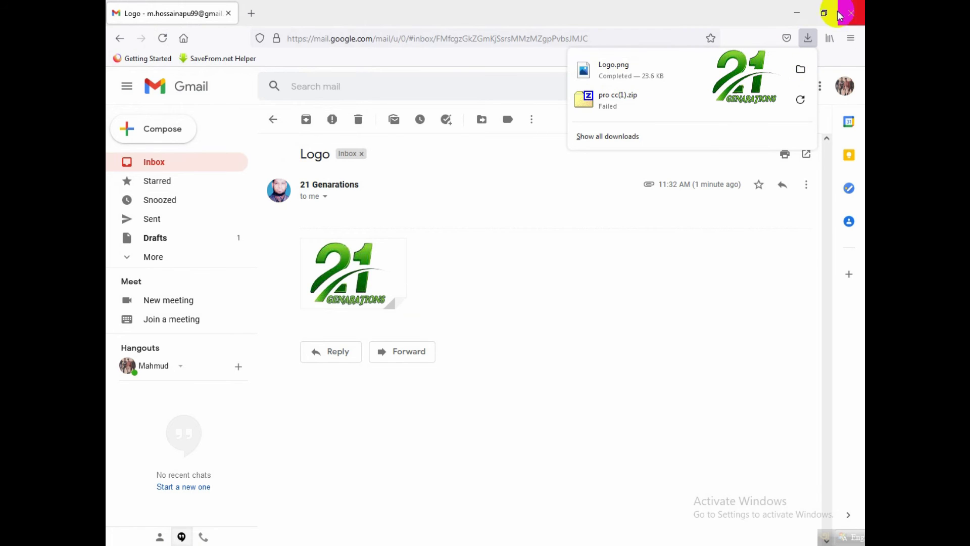
pyautogui.click(797, 14)
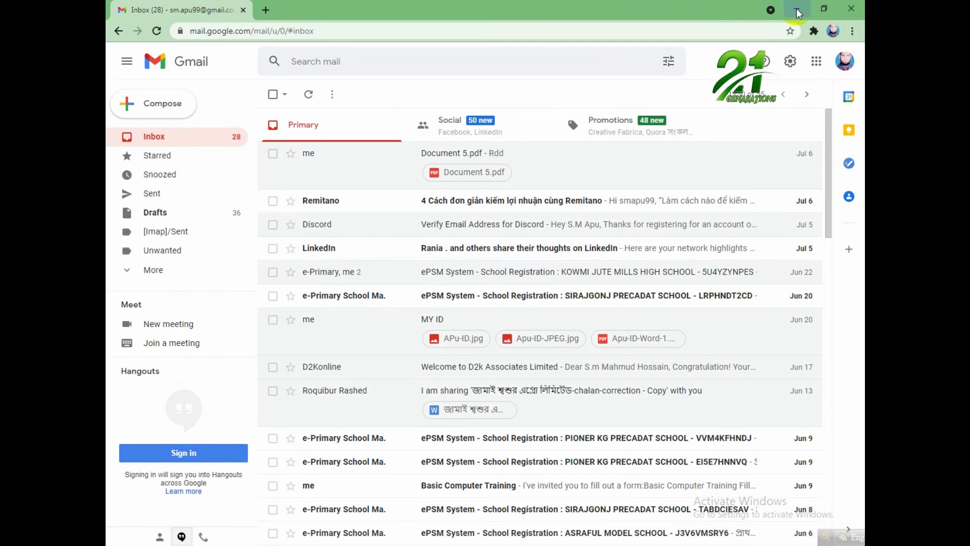
pyautogui.click(797, 15)
pyautogui.rightClick(503, 212)
pyautogui.click(537, 251)
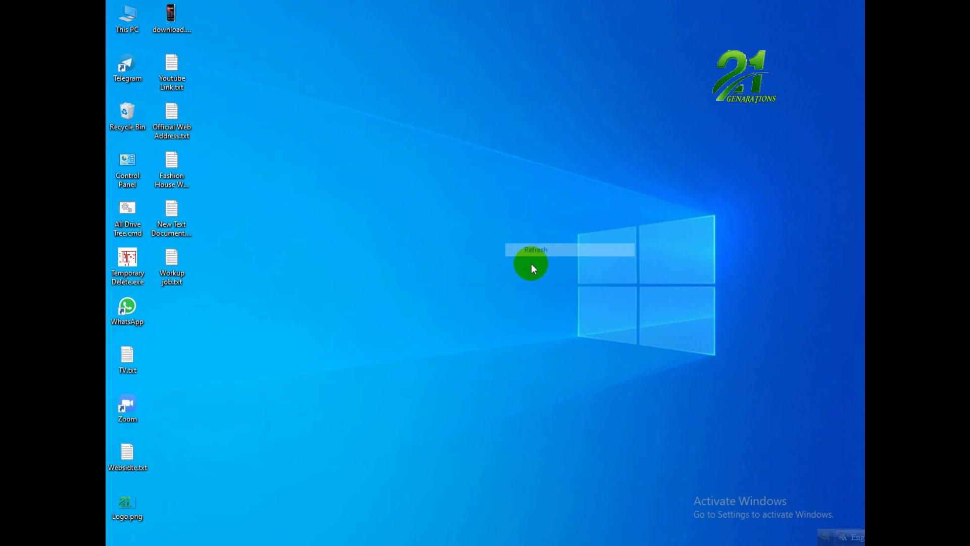
pyautogui.rightClick(455, 254)
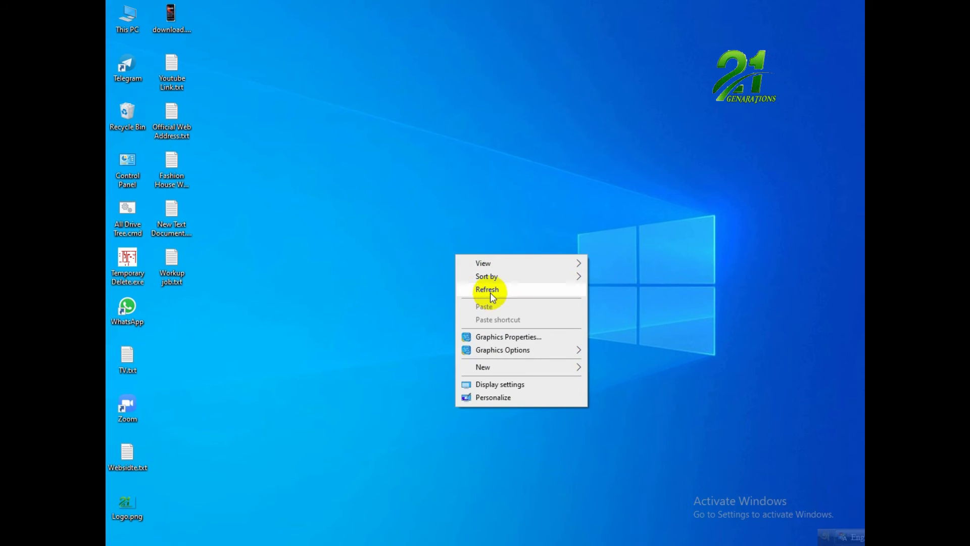
pyautogui.click(492, 296)
pyautogui.rightClick(449, 246)
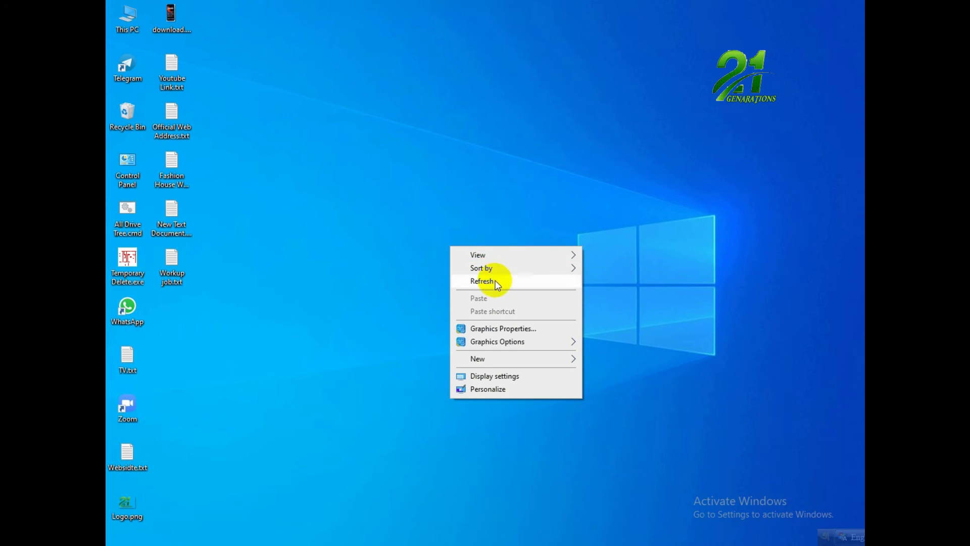
pyautogui.click(496, 282)
pyautogui.rightClick(422, 222)
pyautogui.click(468, 257)
pyautogui.rightClick(449, 244)
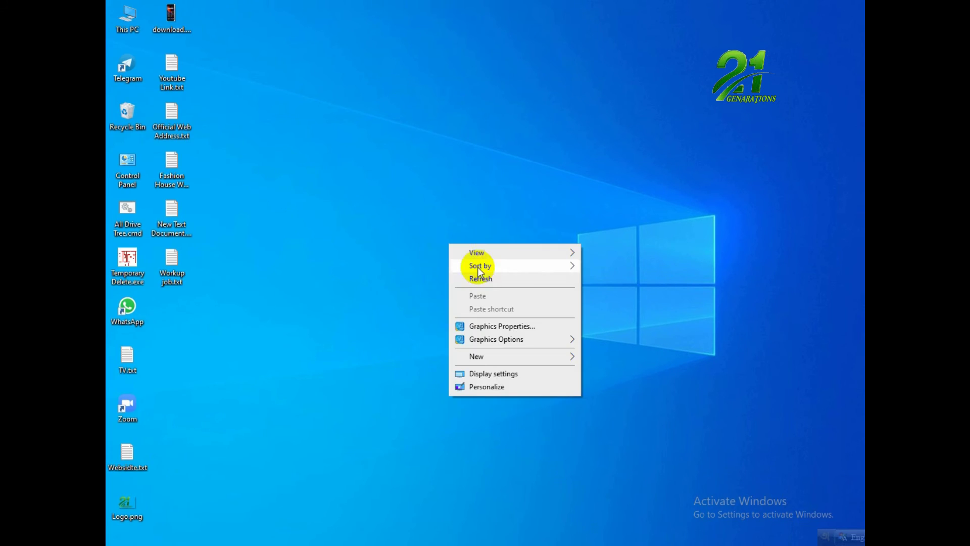
pyautogui.click(482, 278)
pyautogui.rightClick(437, 241)
pyautogui.click(477, 276)
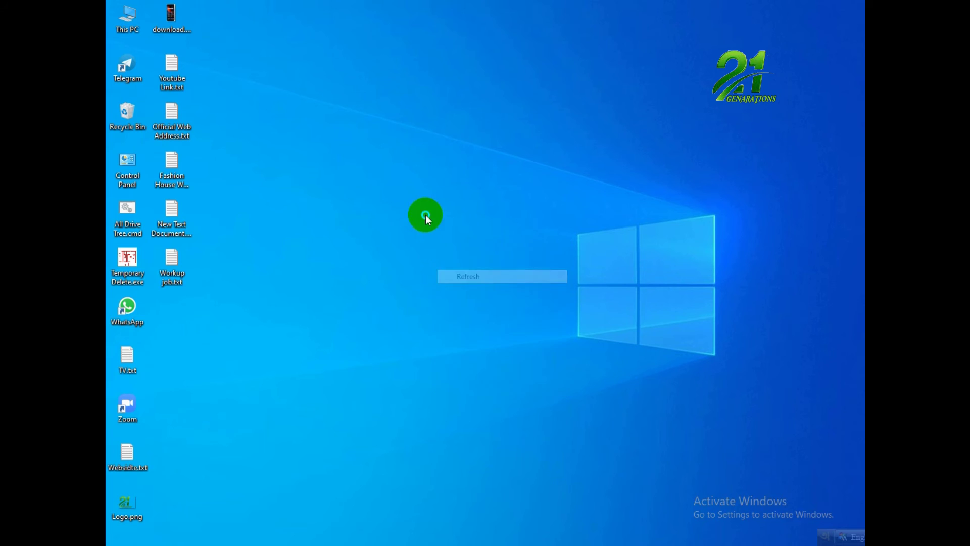
pyautogui.rightClick(426, 216)
pyautogui.click(453, 248)
pyautogui.rightClick(438, 235)
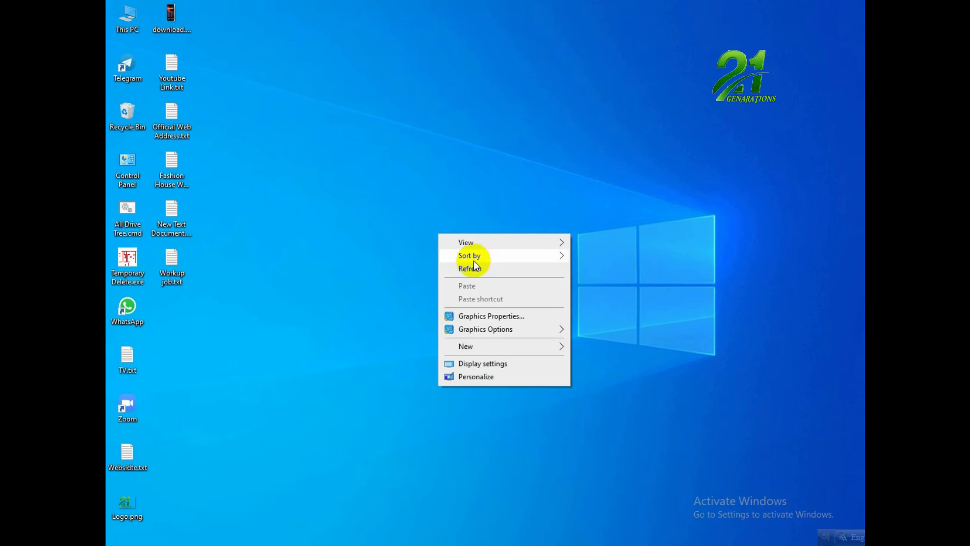
pyautogui.click(475, 268)
pyautogui.rightClick(453, 247)
pyautogui.click(492, 279)
pyautogui.rightClick(457, 258)
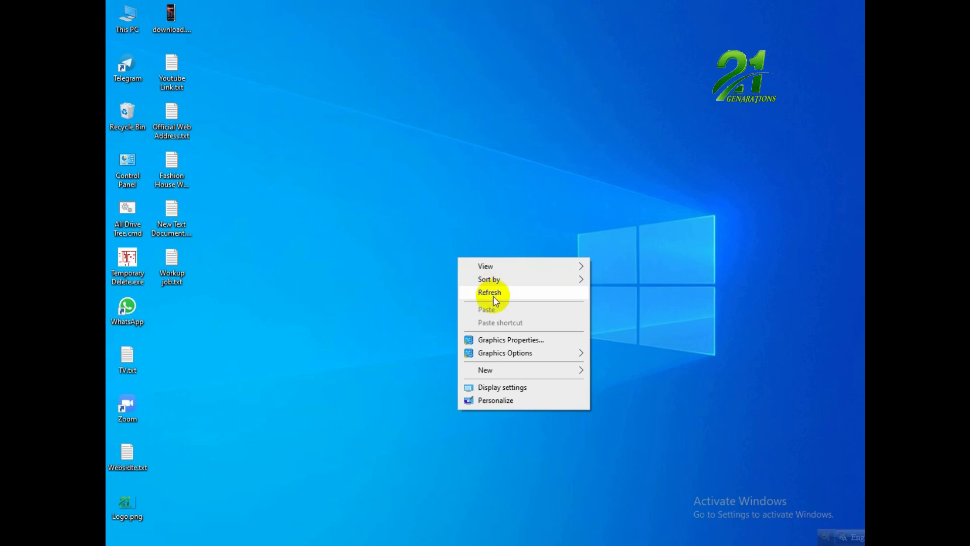
pyautogui.click(494, 296)
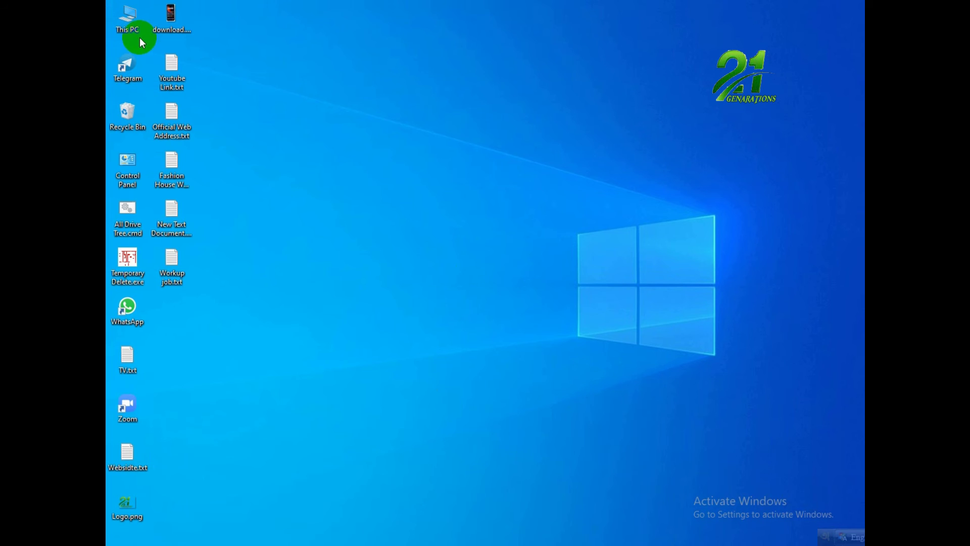
# Open This PC and go to the Downloads folder in Quick access.
pyautogui.click(130, 27)
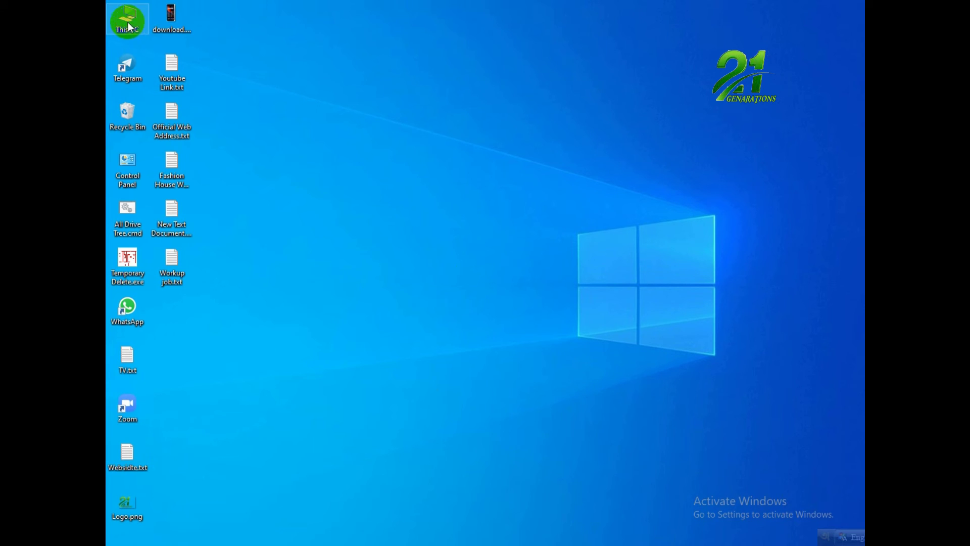
pyautogui.doubleClick(126, 25)
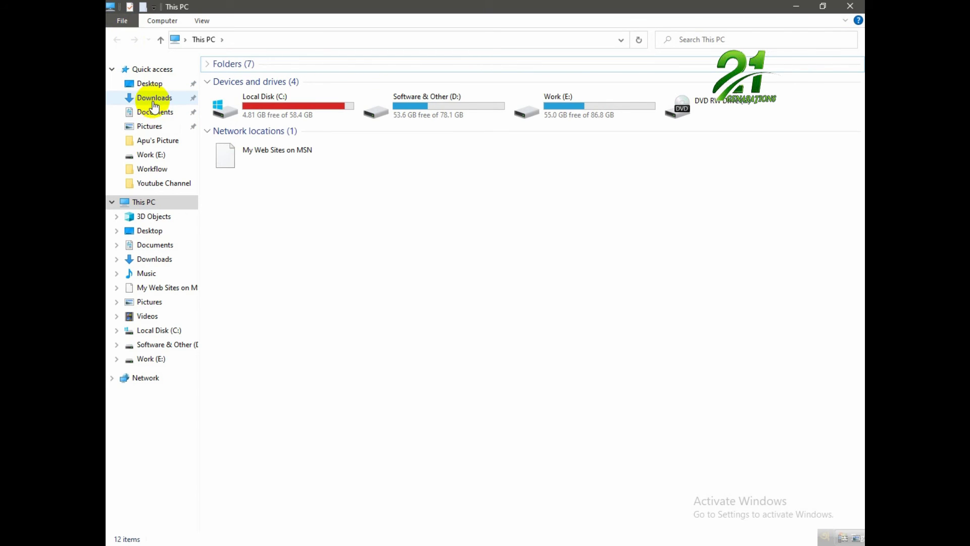
pyautogui.click(160, 99)
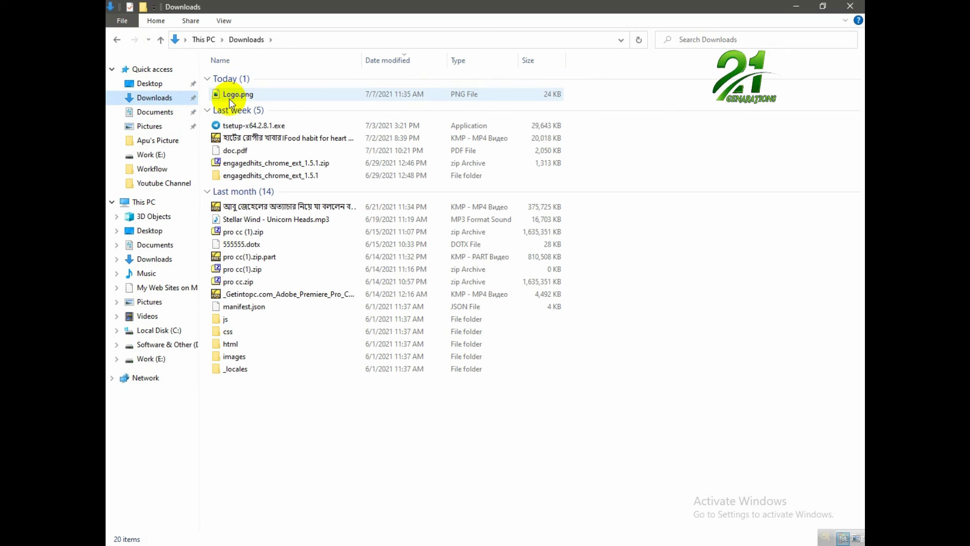
# Cut Logo.png (24 KB) from Downloads and minimize the window.
pyautogui.moveTo(237, 99)
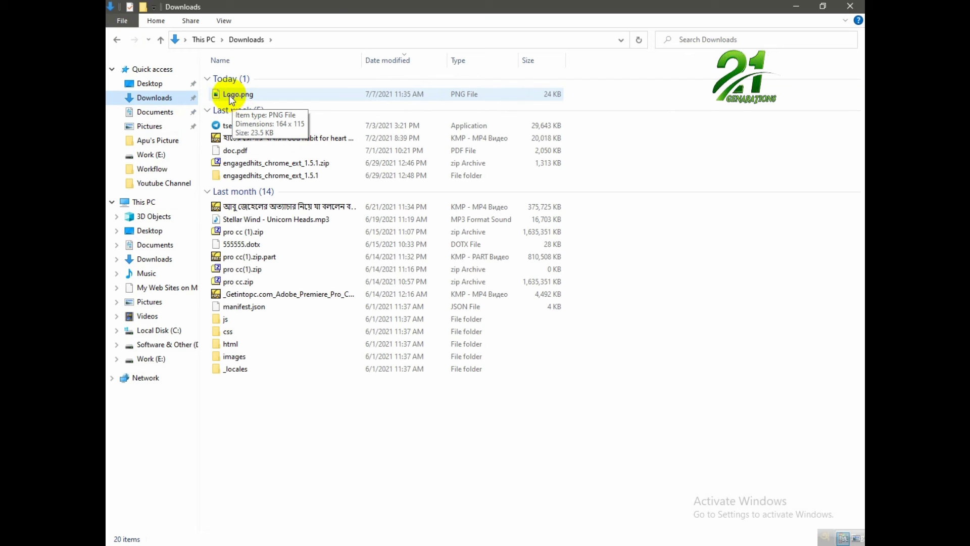
pyautogui.rightClick(230, 97)
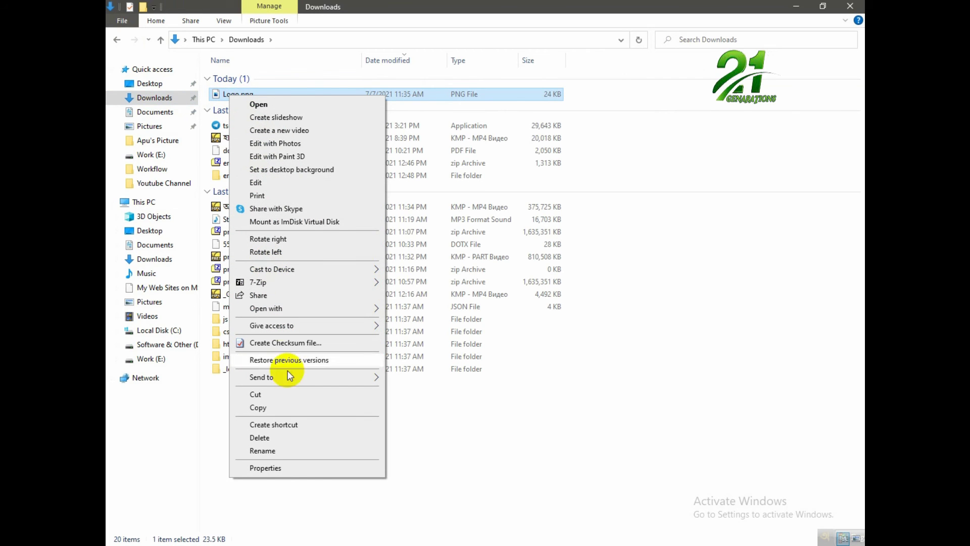
pyautogui.click(269, 395)
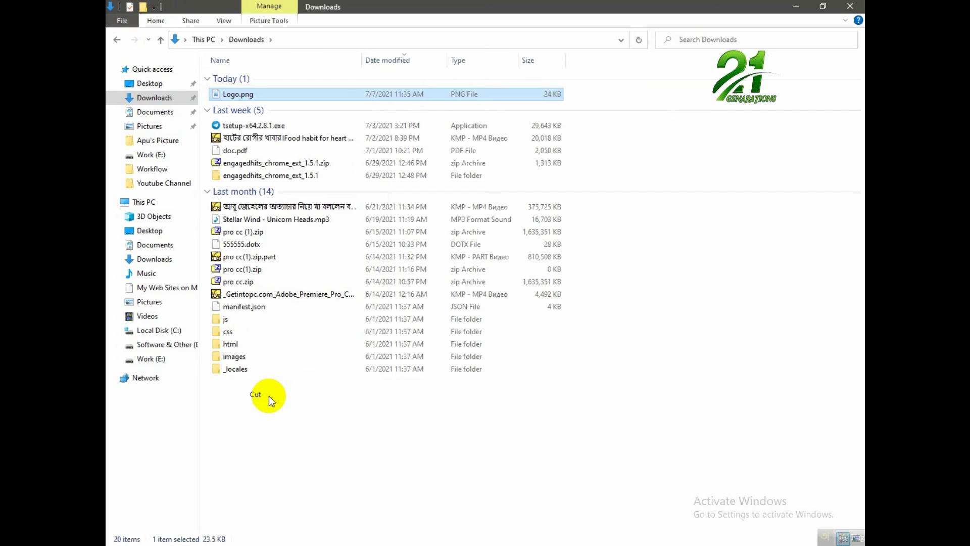
pyautogui.click(796, 7)
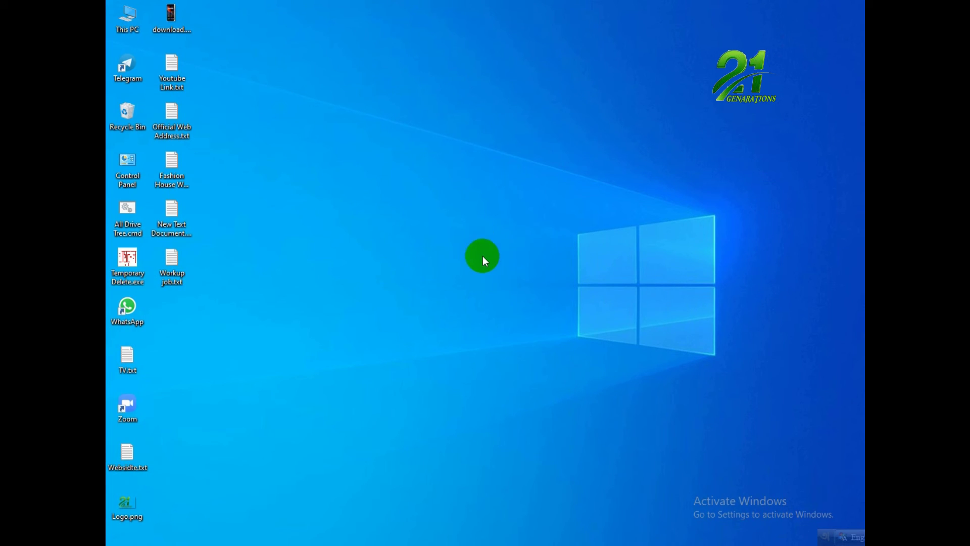
# Try pasting Logo.png onto the desktop, dismissing the file-conflict prompt without replacing.
pyautogui.rightClick(456, 211)
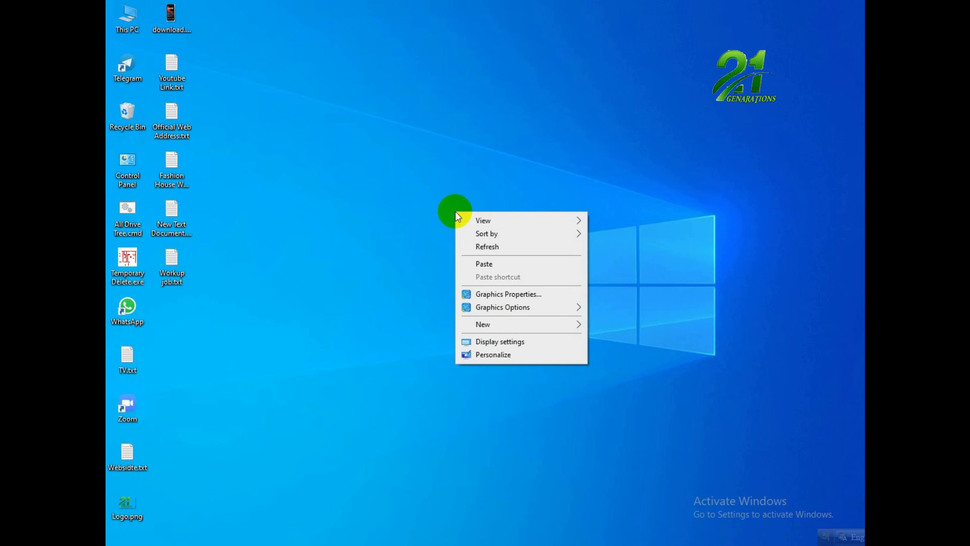
pyautogui.click(514, 260)
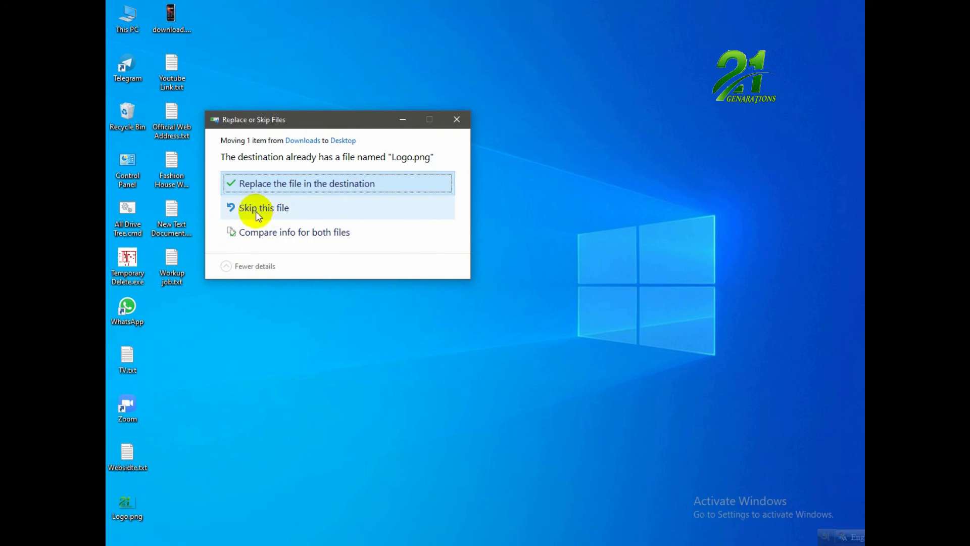
pyautogui.click(461, 123)
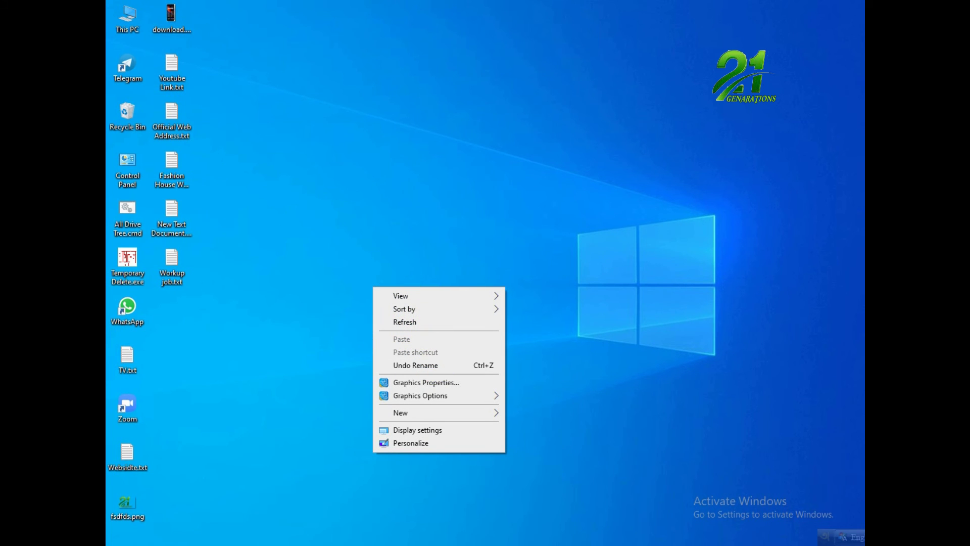
# Copy Logo.png from Downloads and paste the copy onto the desktop.
pyautogui.click(357, 545)
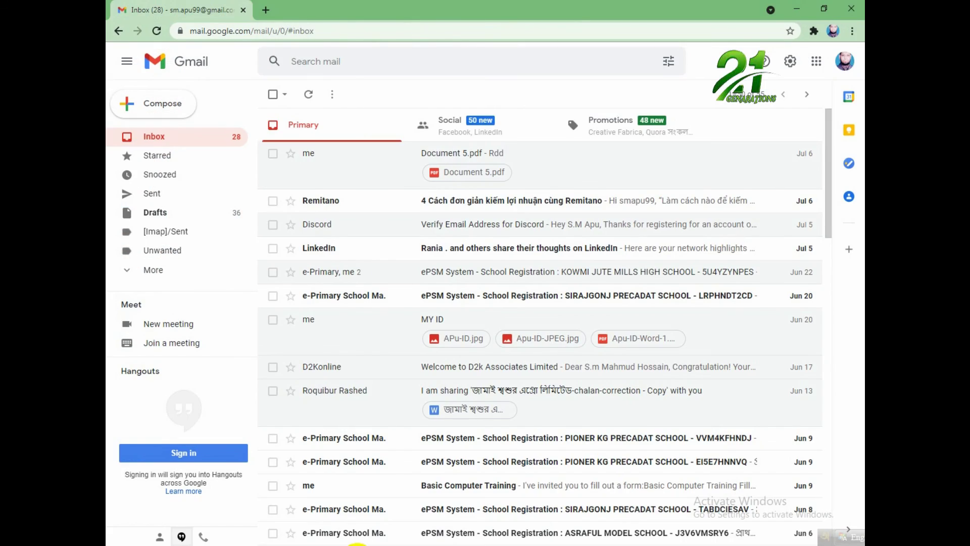
pyautogui.click(357, 544)
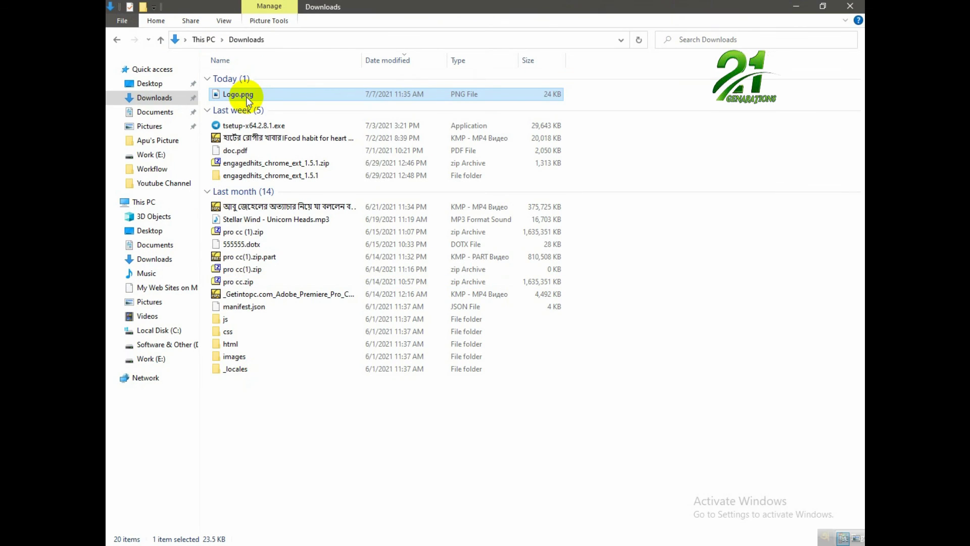
pyautogui.rightClick(247, 98)
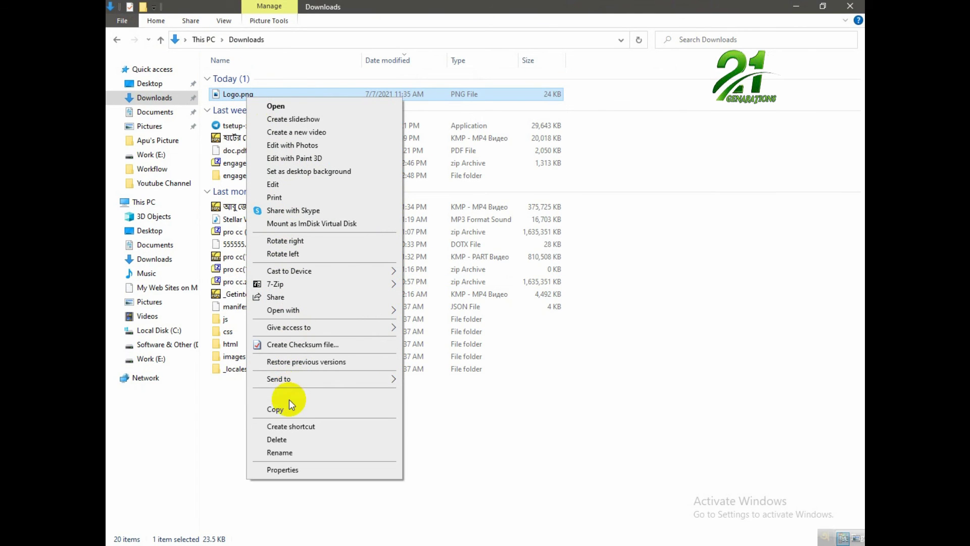
pyautogui.click(290, 402)
pyautogui.click(850, 6)
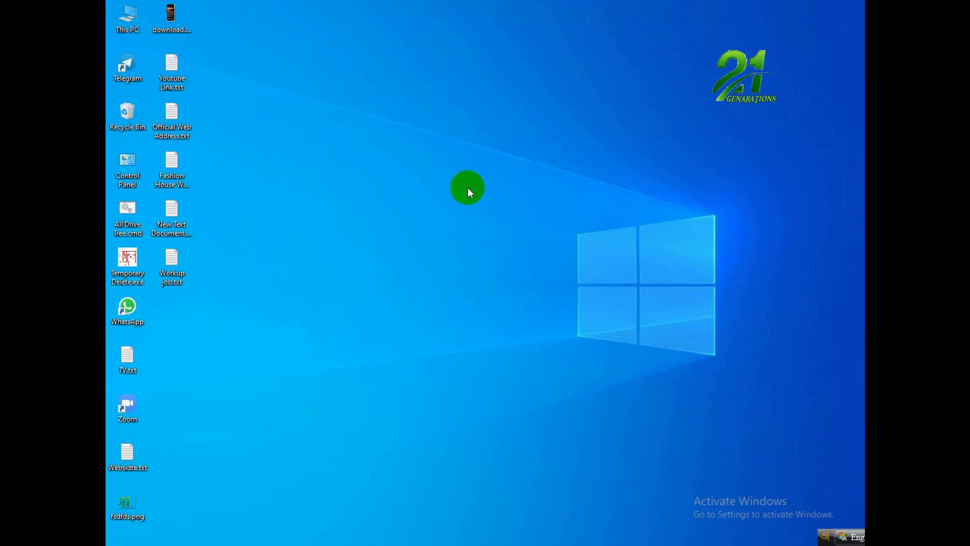
pyautogui.rightClick(454, 143)
pyautogui.click(498, 198)
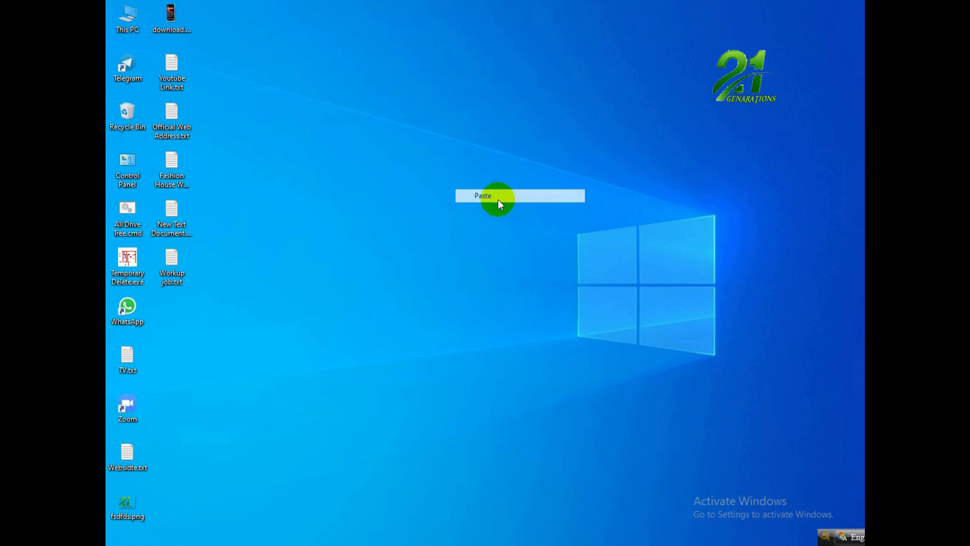
pyautogui.click(289, 308)
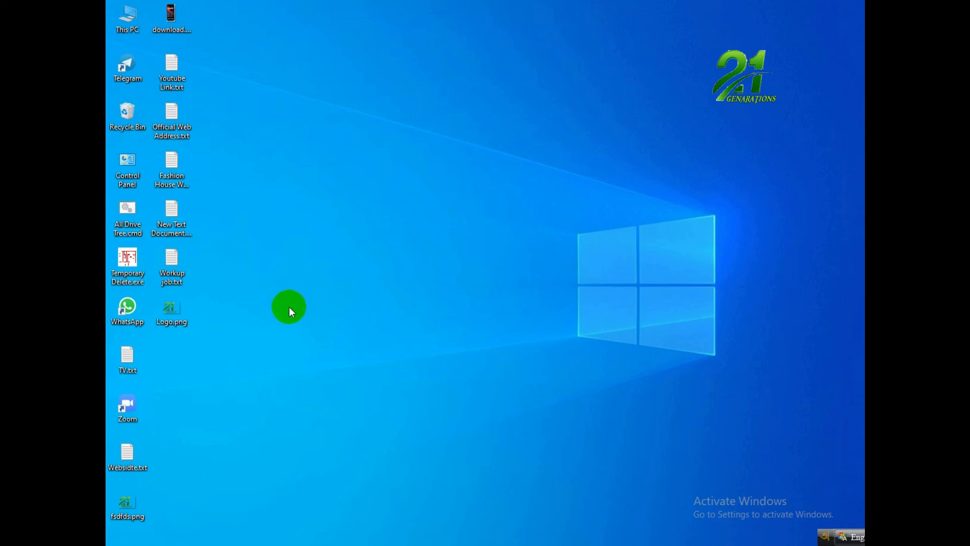
pyautogui.doubleClick(168, 313)
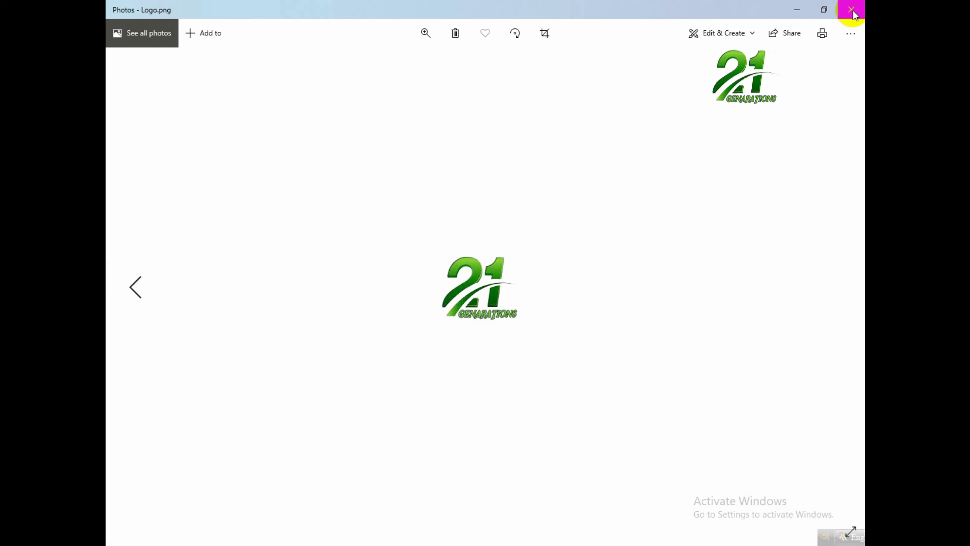
pyautogui.click(853, 11)
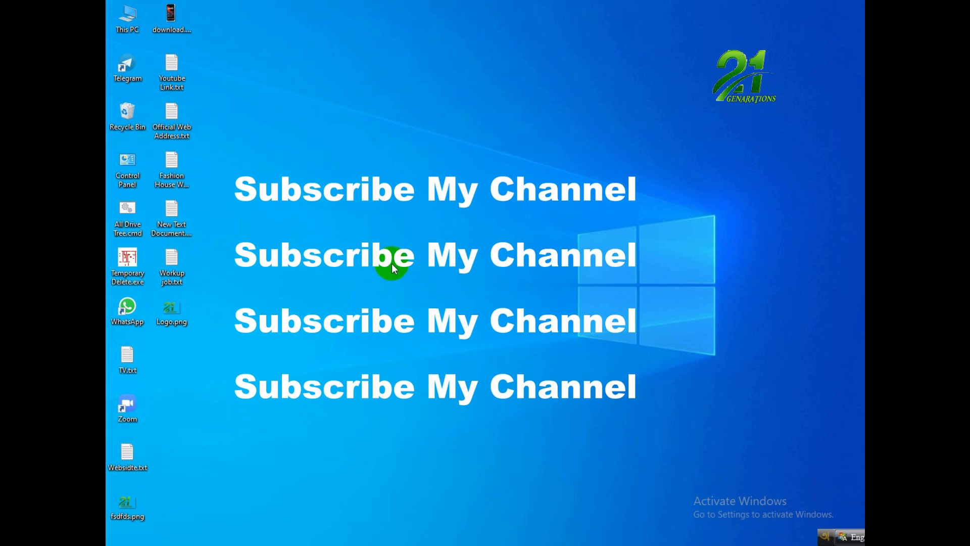
pyautogui.rightClick(405, 222)
pyautogui.click(429, 253)
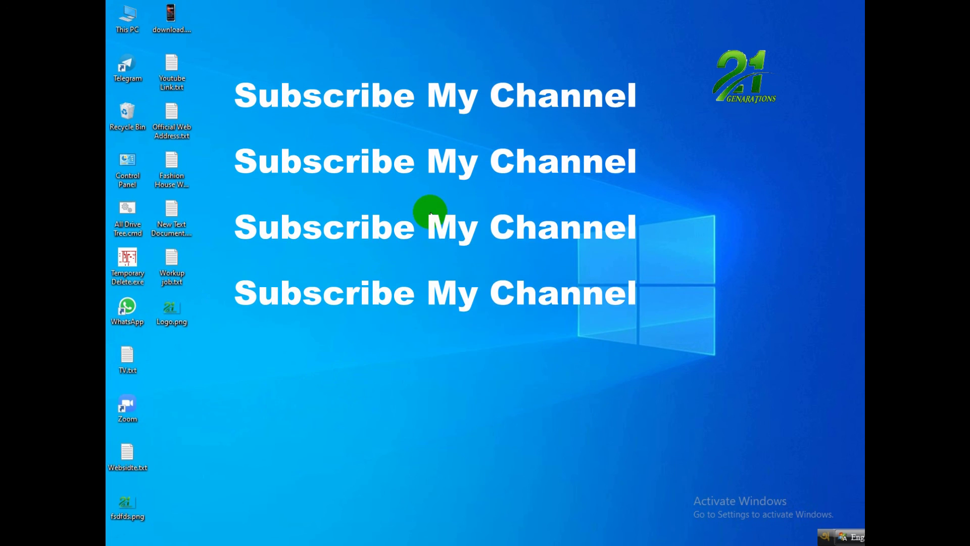
pyautogui.rightClick(430, 214)
pyautogui.moveTo(543, 338)
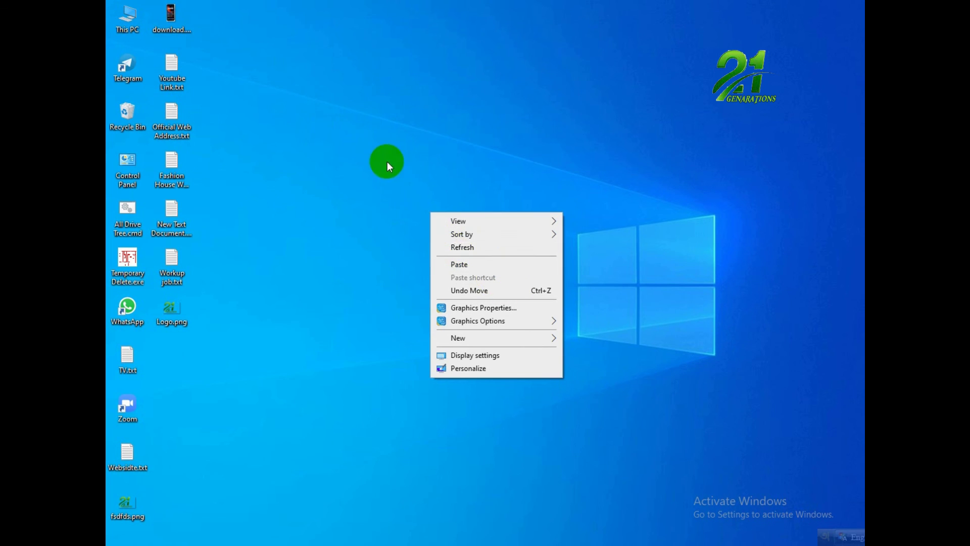
pyautogui.rightClick(378, 144)
pyautogui.click(462, 279)
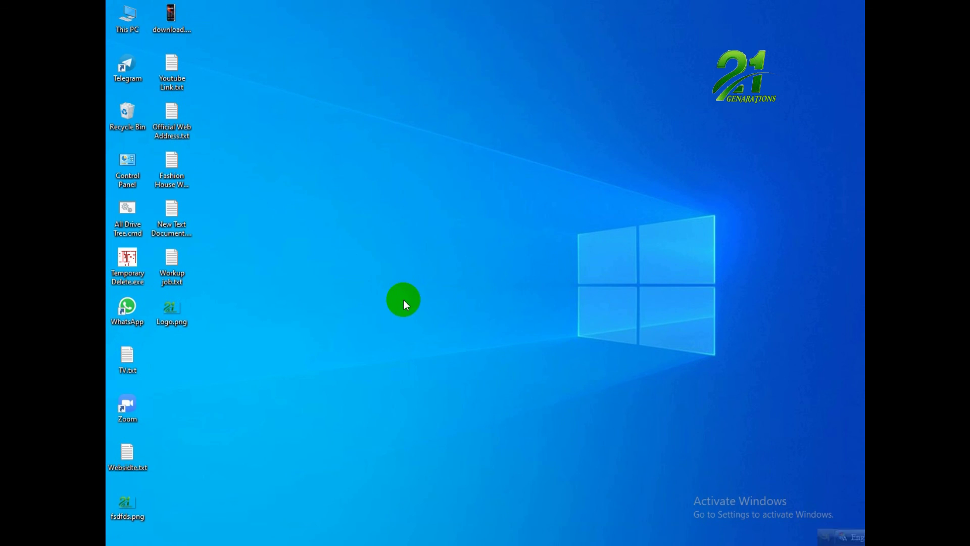